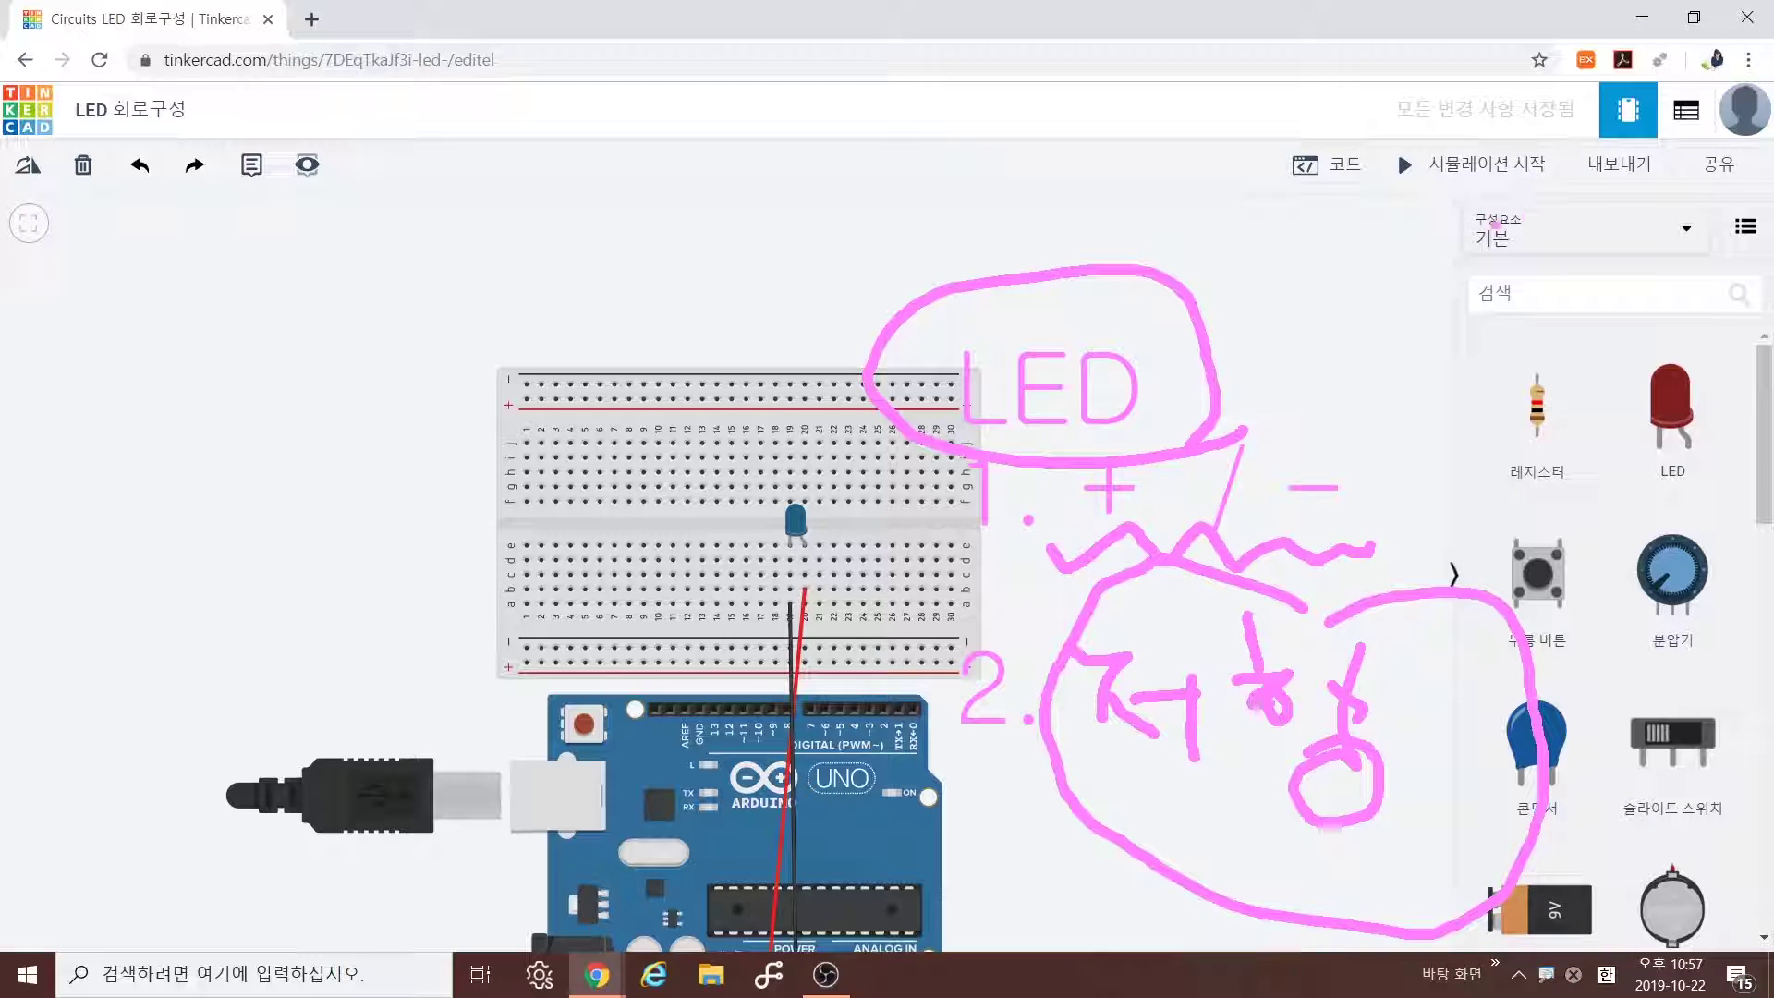
Start the simulation and check how the current affects the LED on the breadboard.
key(Escape)
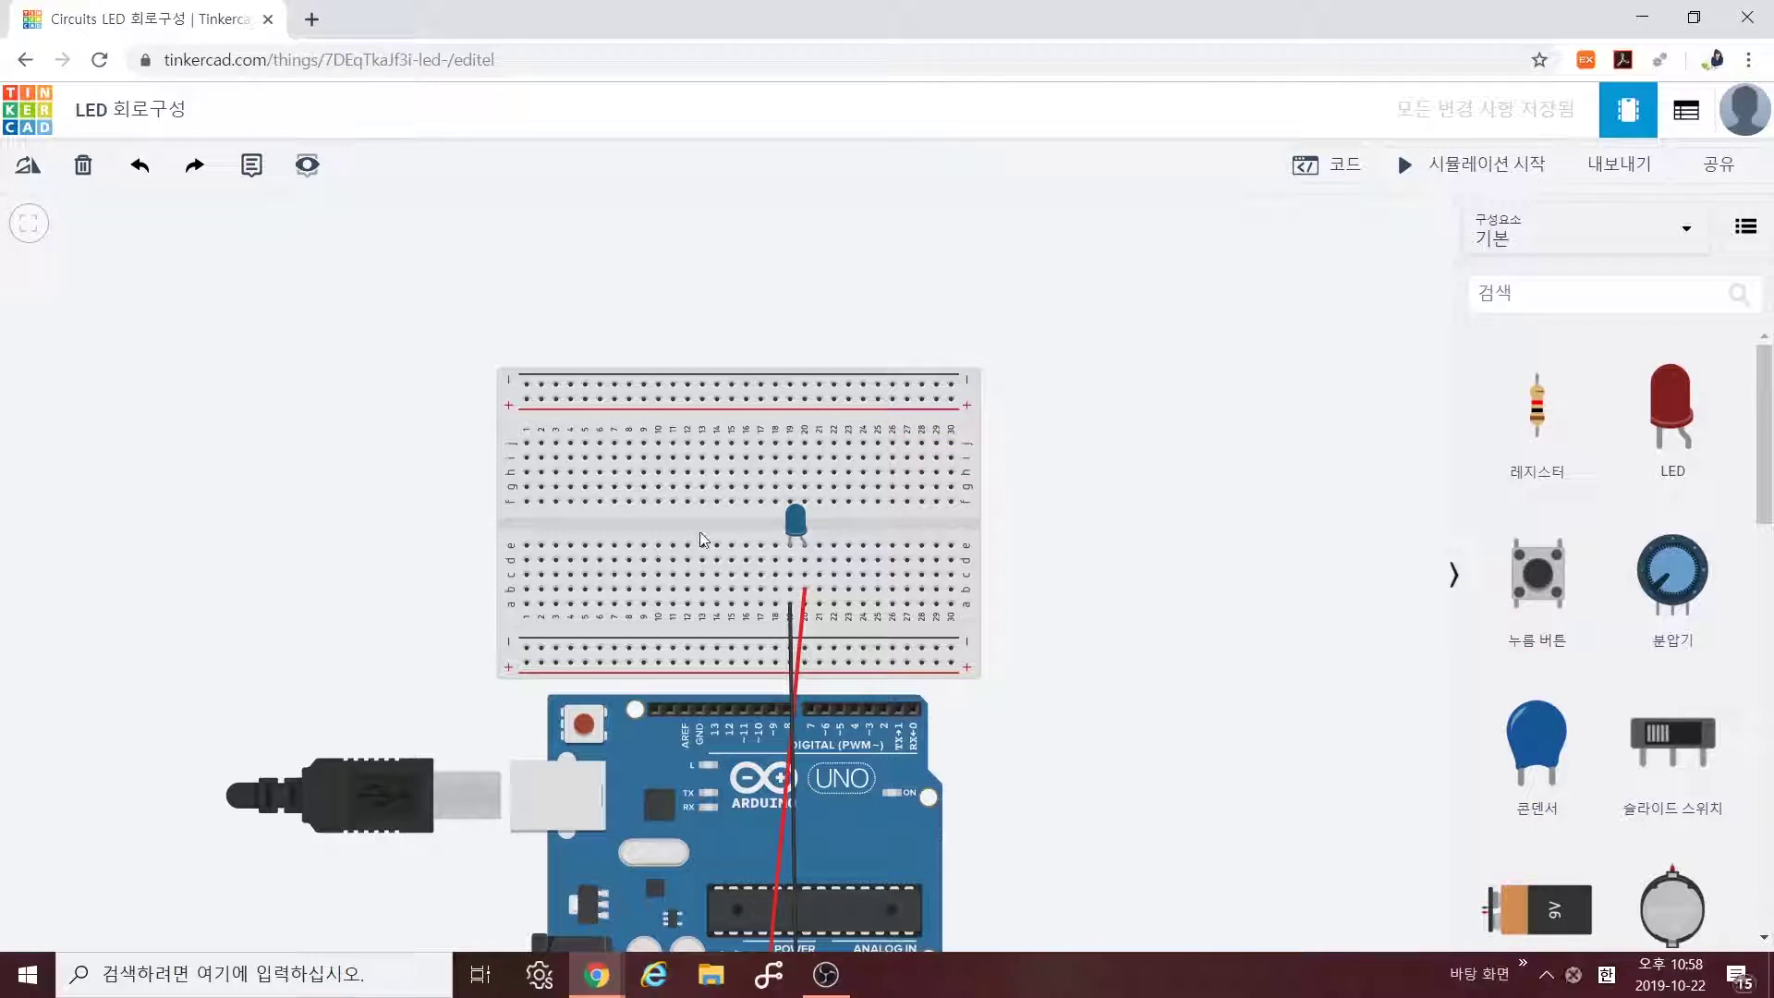
click(1469, 176)
mouse_move(787, 520)
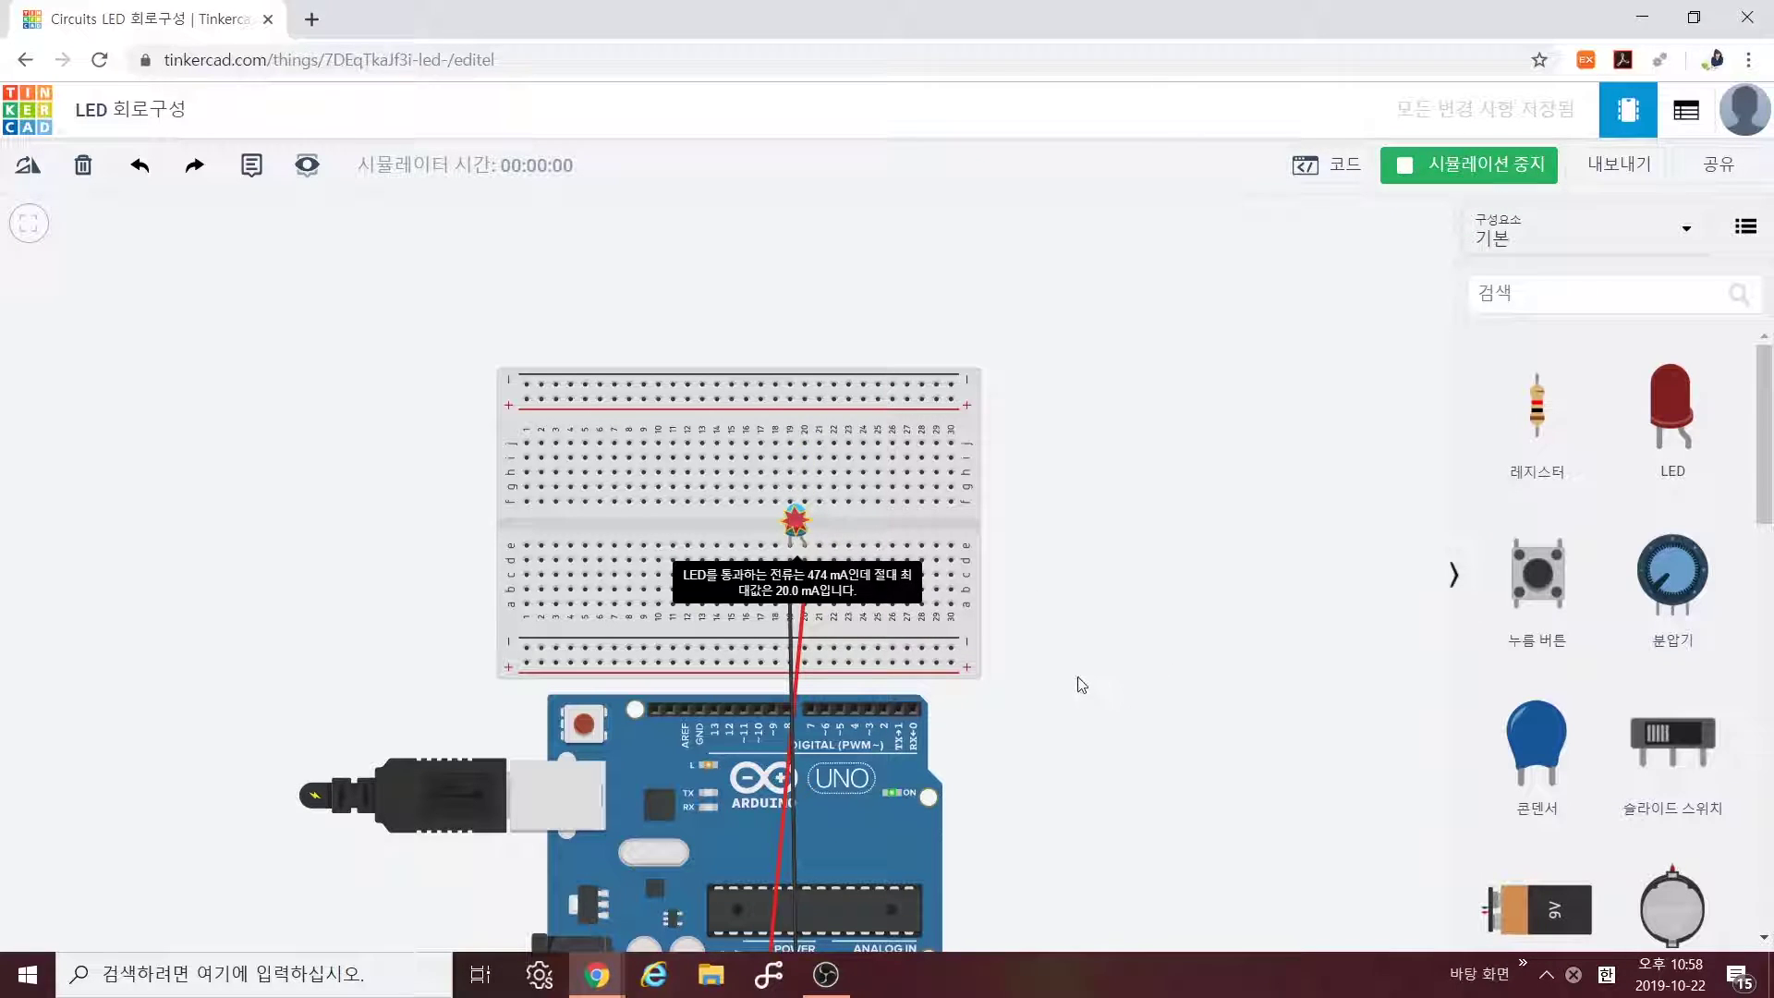
drag(1054, 505, 1058, 384)
drag(865, 349, 868, 319)
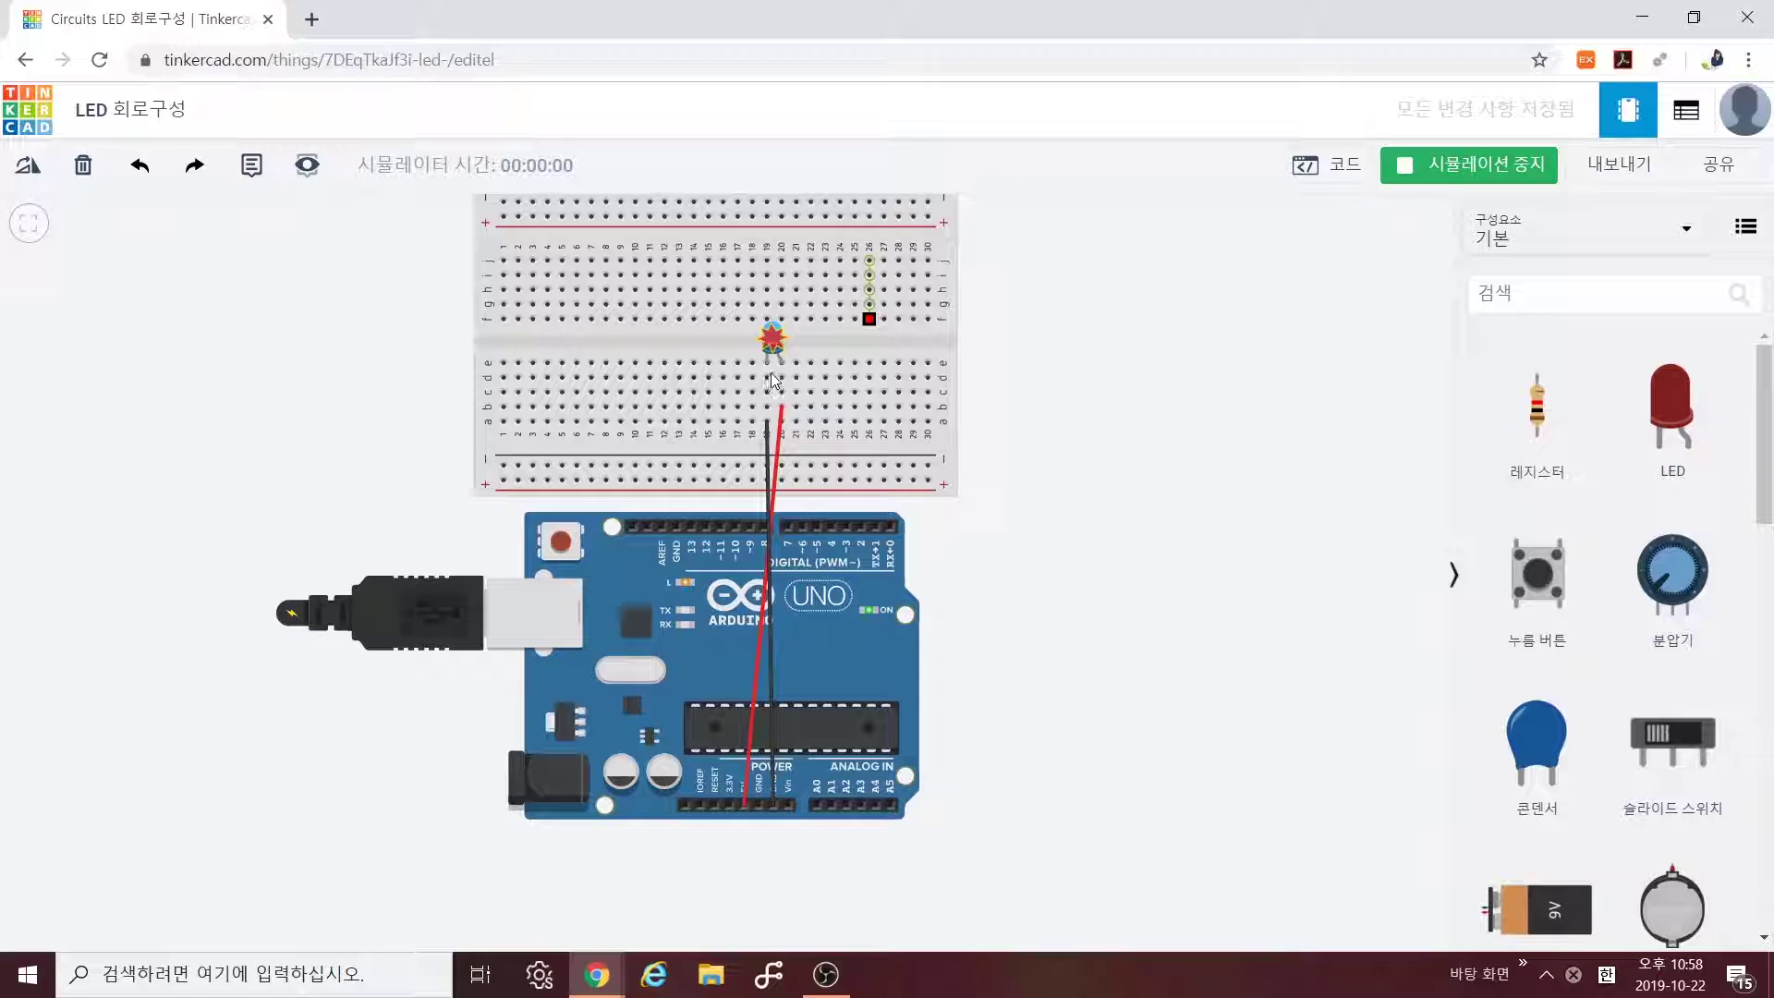
mouse_move(772, 346)
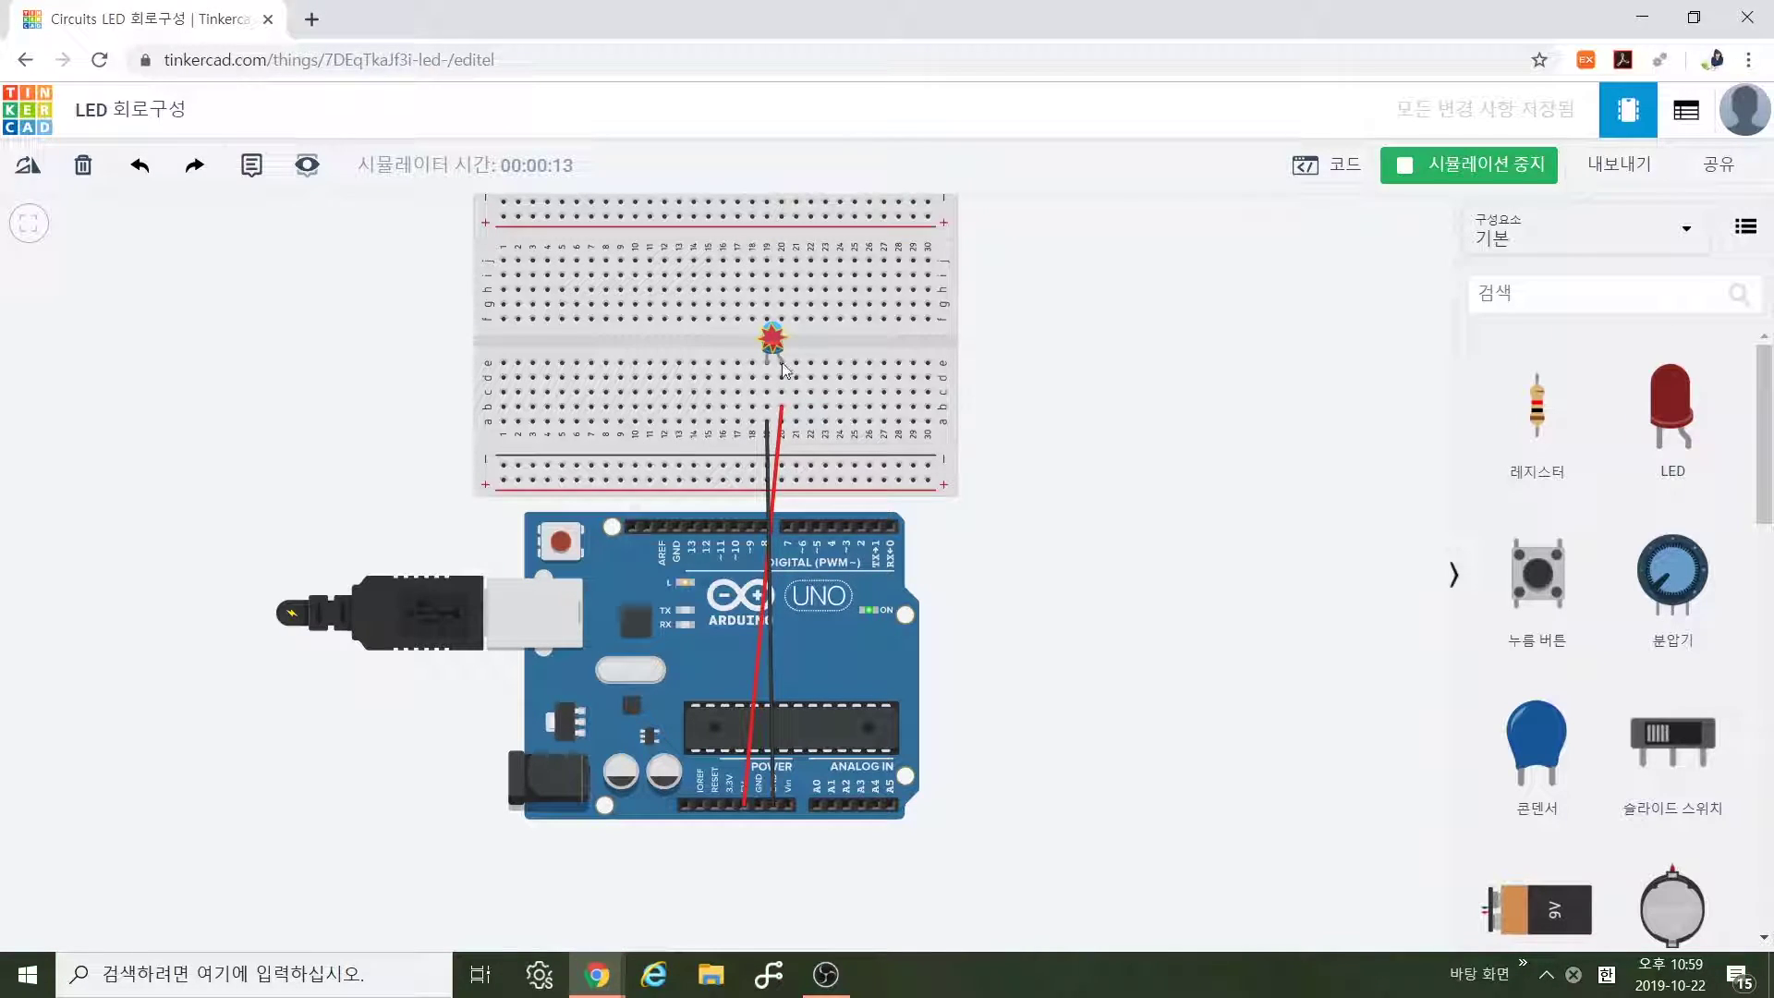
mouse_move(813, 367)
mouse_down()
mouse_move(668, 339)
mouse_move(668, 313)
mouse_up()
drag(812, 233, 786, 429)
mouse_move(667, 313)
mouse_down()
mouse_move(721, 282)
mouse_move(839, 296)
mouse_up()
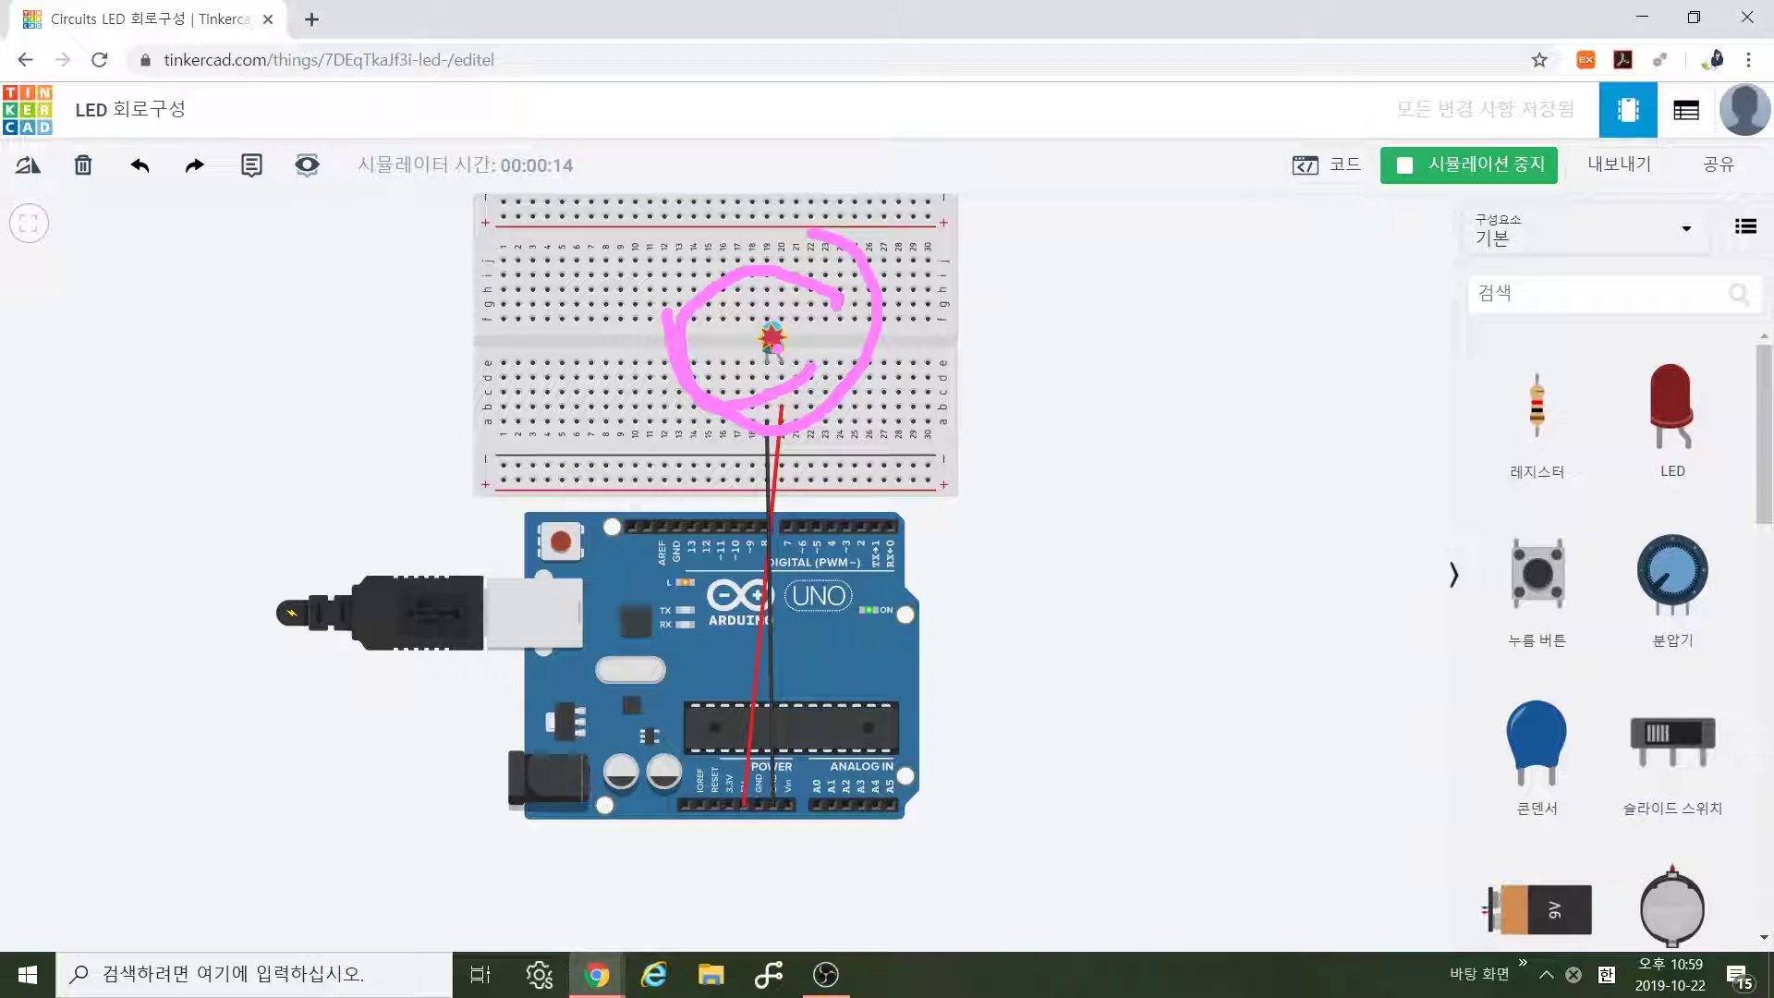
key(Escape)
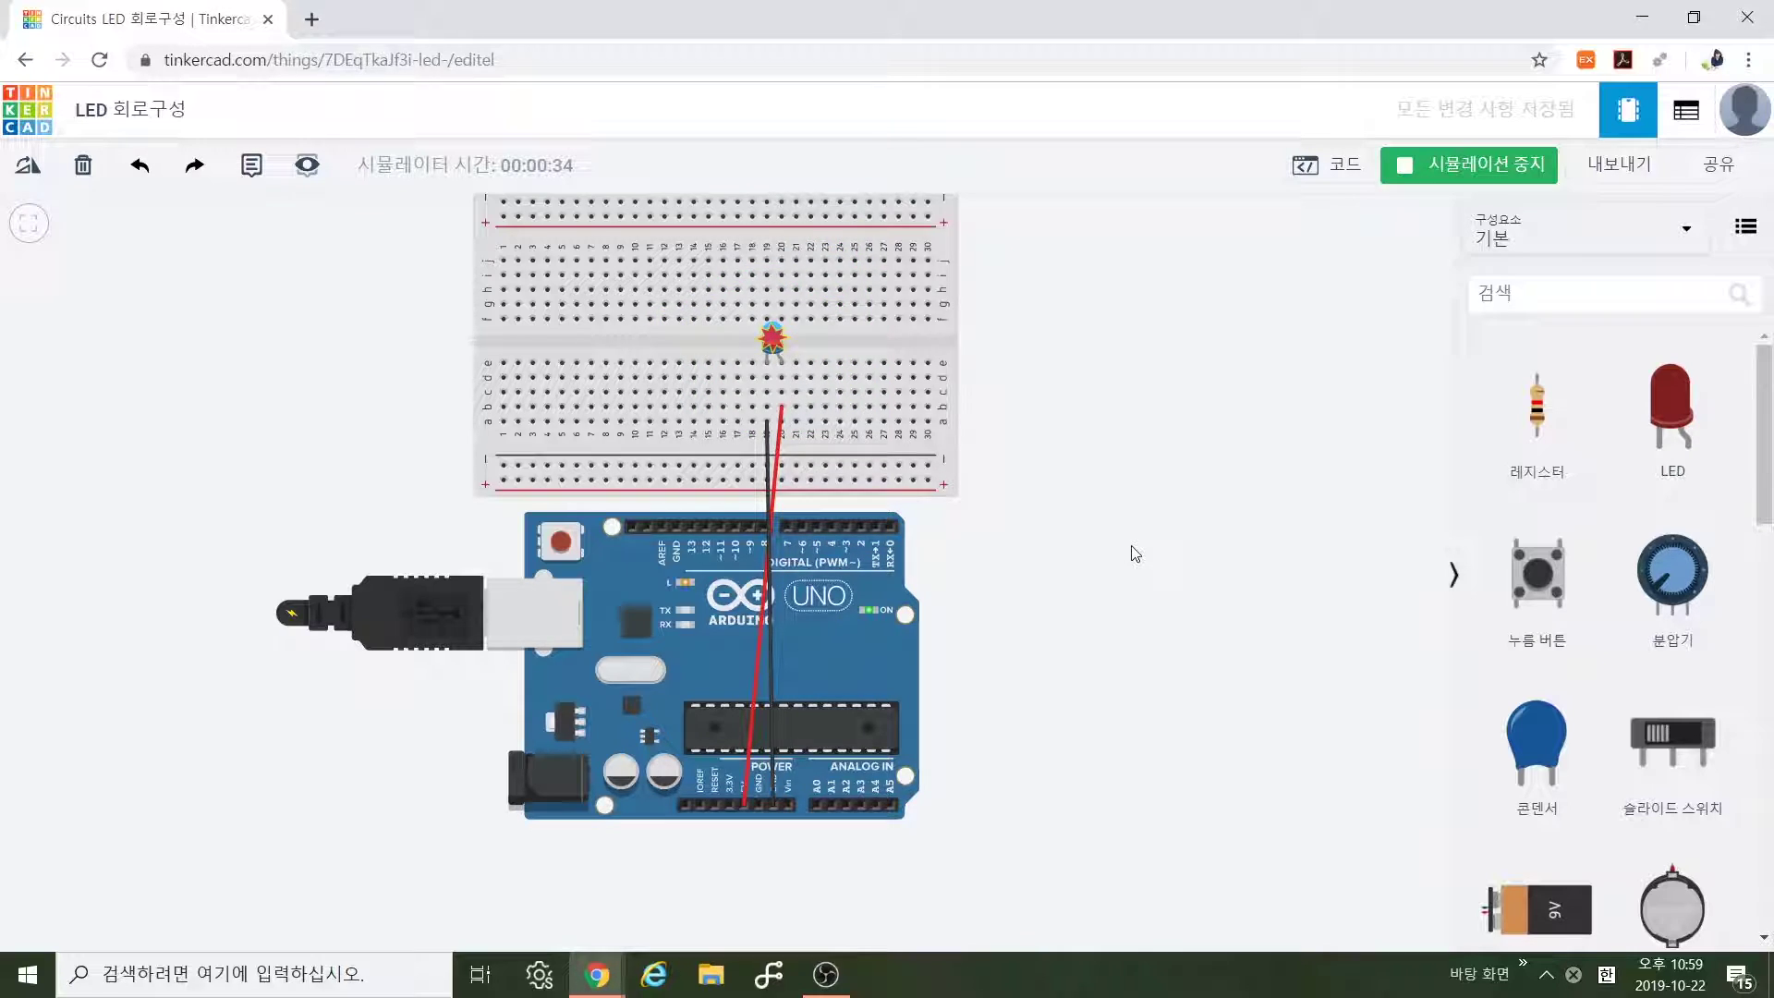
key(ctrl+2)
mouse_move(931, 635)
mouse_down()
mouse_move(928, 685)
mouse_move(901, 681)
mouse_move(985, 647)
mouse_move(1089, 640)
mouse_up()
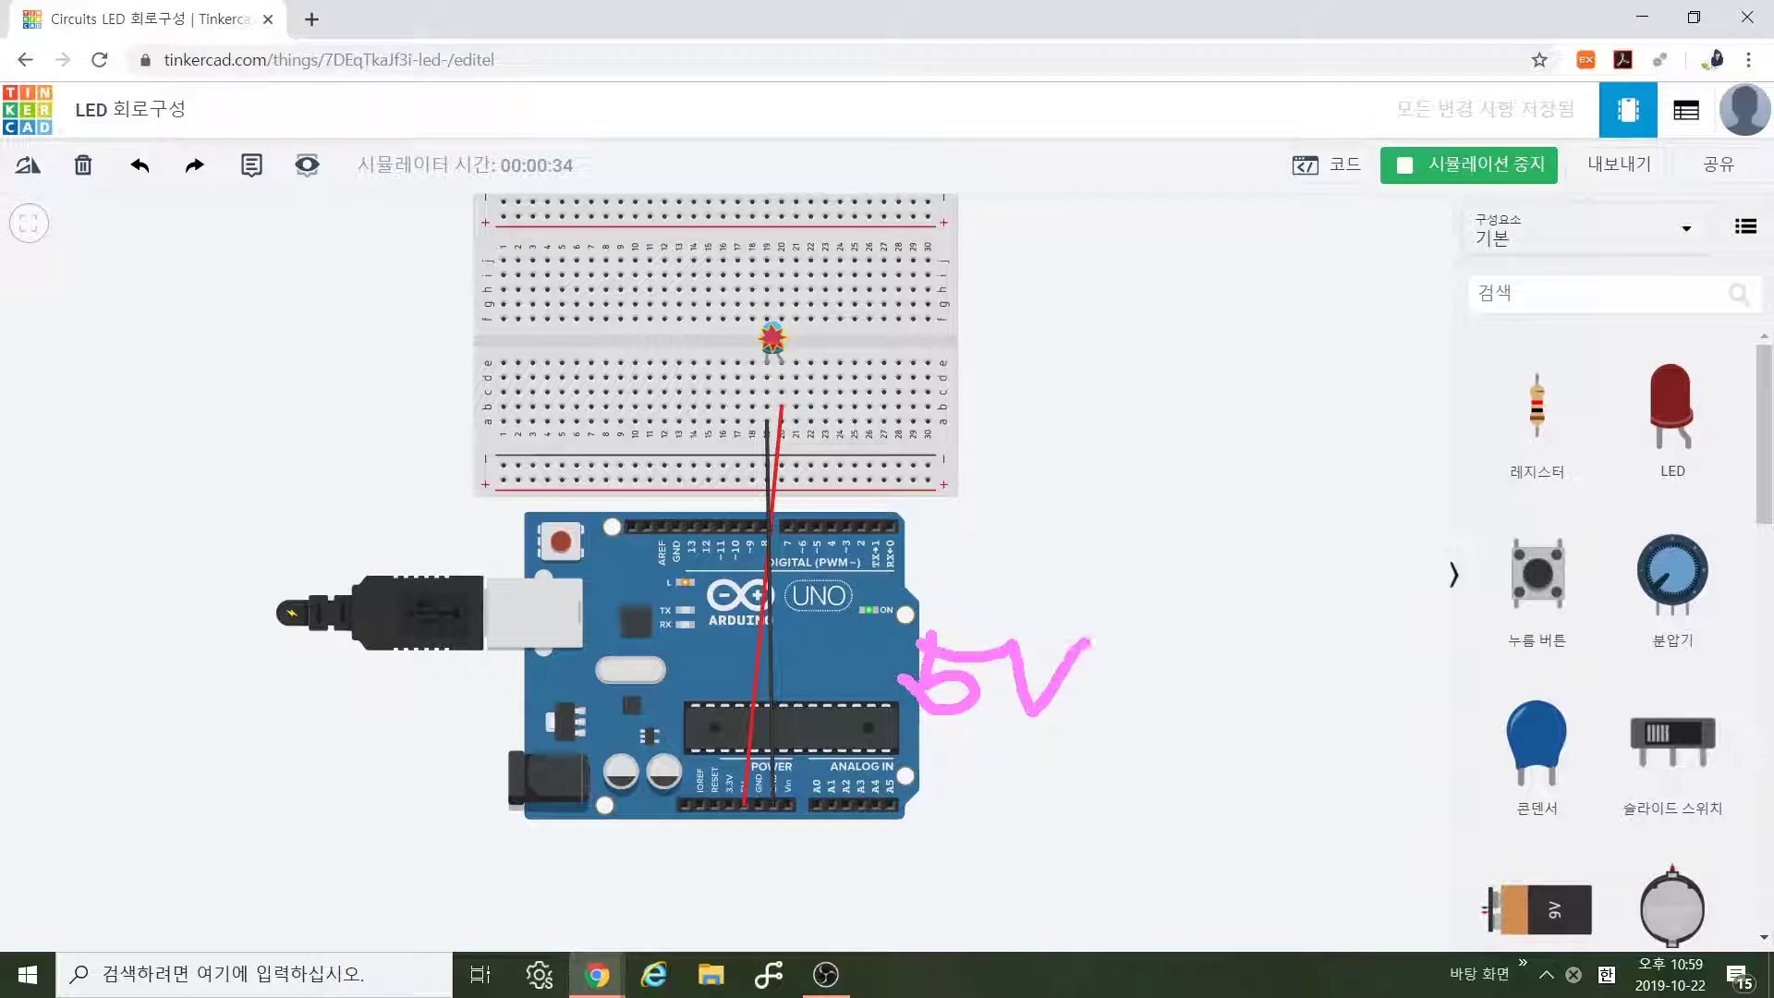
drag(883, 753, 1059, 769)
drag(767, 310, 716, 396)
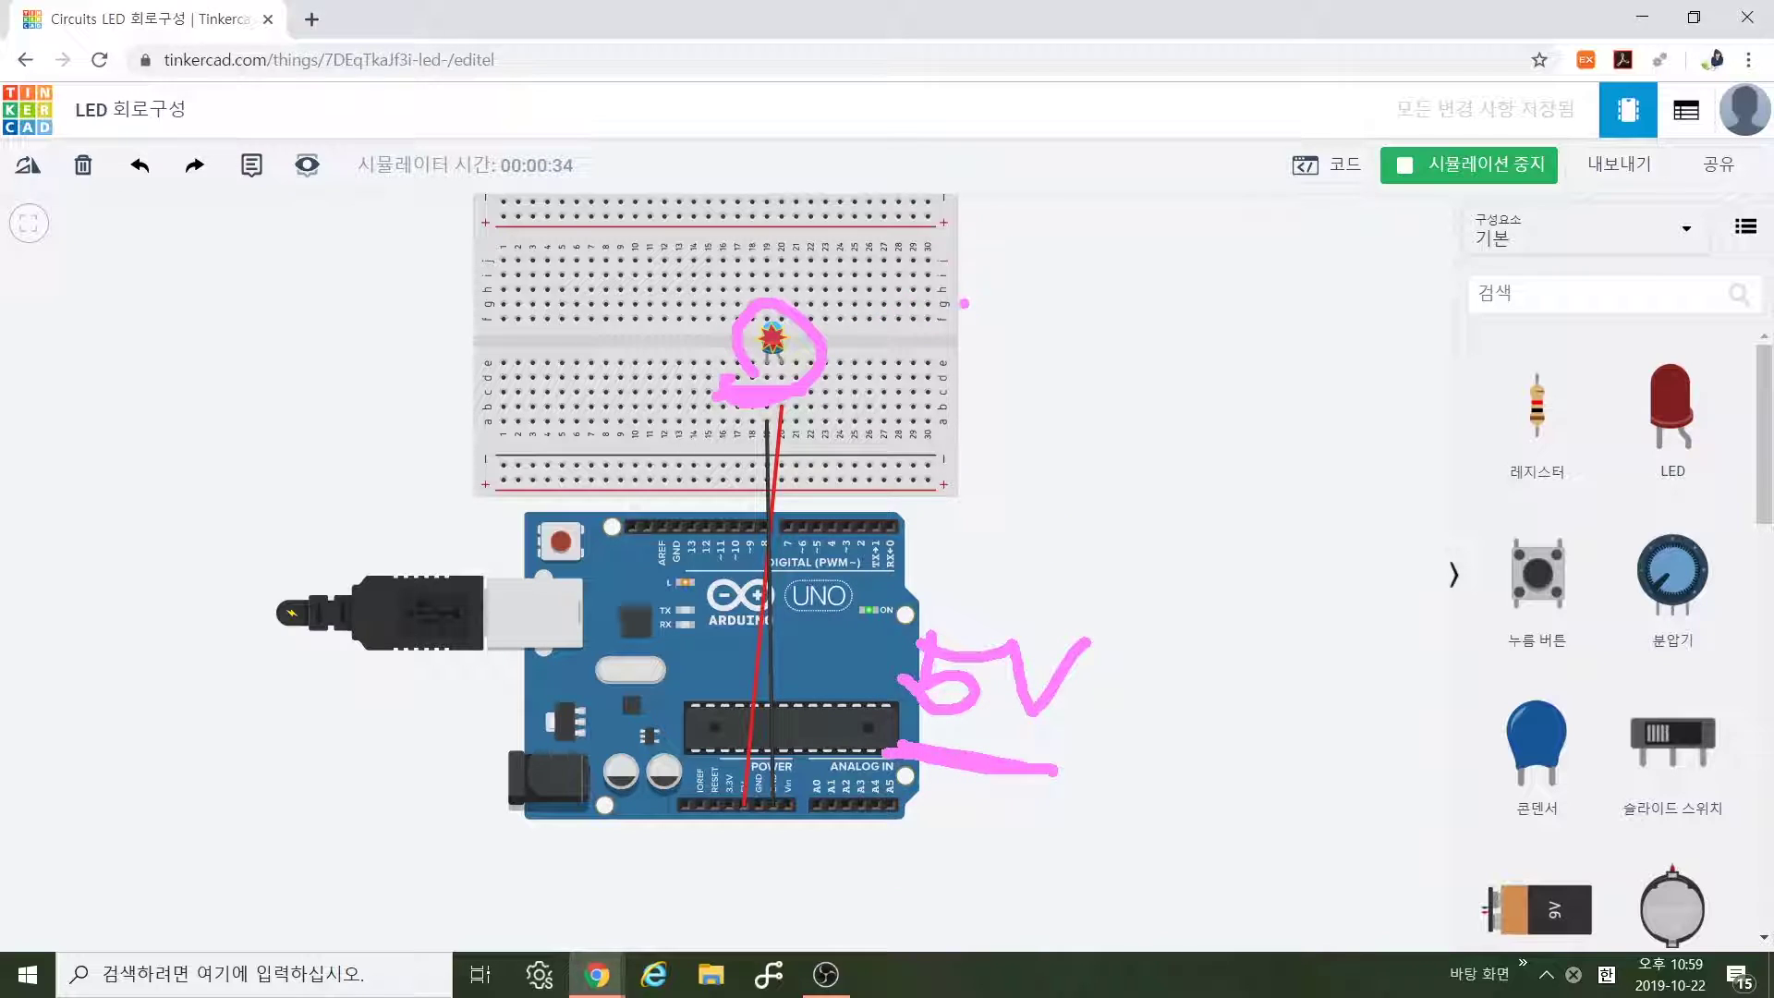
mouse_move(927, 322)
mouse_down()
mouse_move(1031, 383)
mouse_move(1095, 316)
mouse_up()
mouse_move(1163, 364)
mouse_down()
mouse_move(1262, 387)
mouse_move(1281, 363)
mouse_up()
mouse_move(1357, 314)
mouse_down()
mouse_move(1386, 360)
mouse_move(1304, 388)
mouse_up()
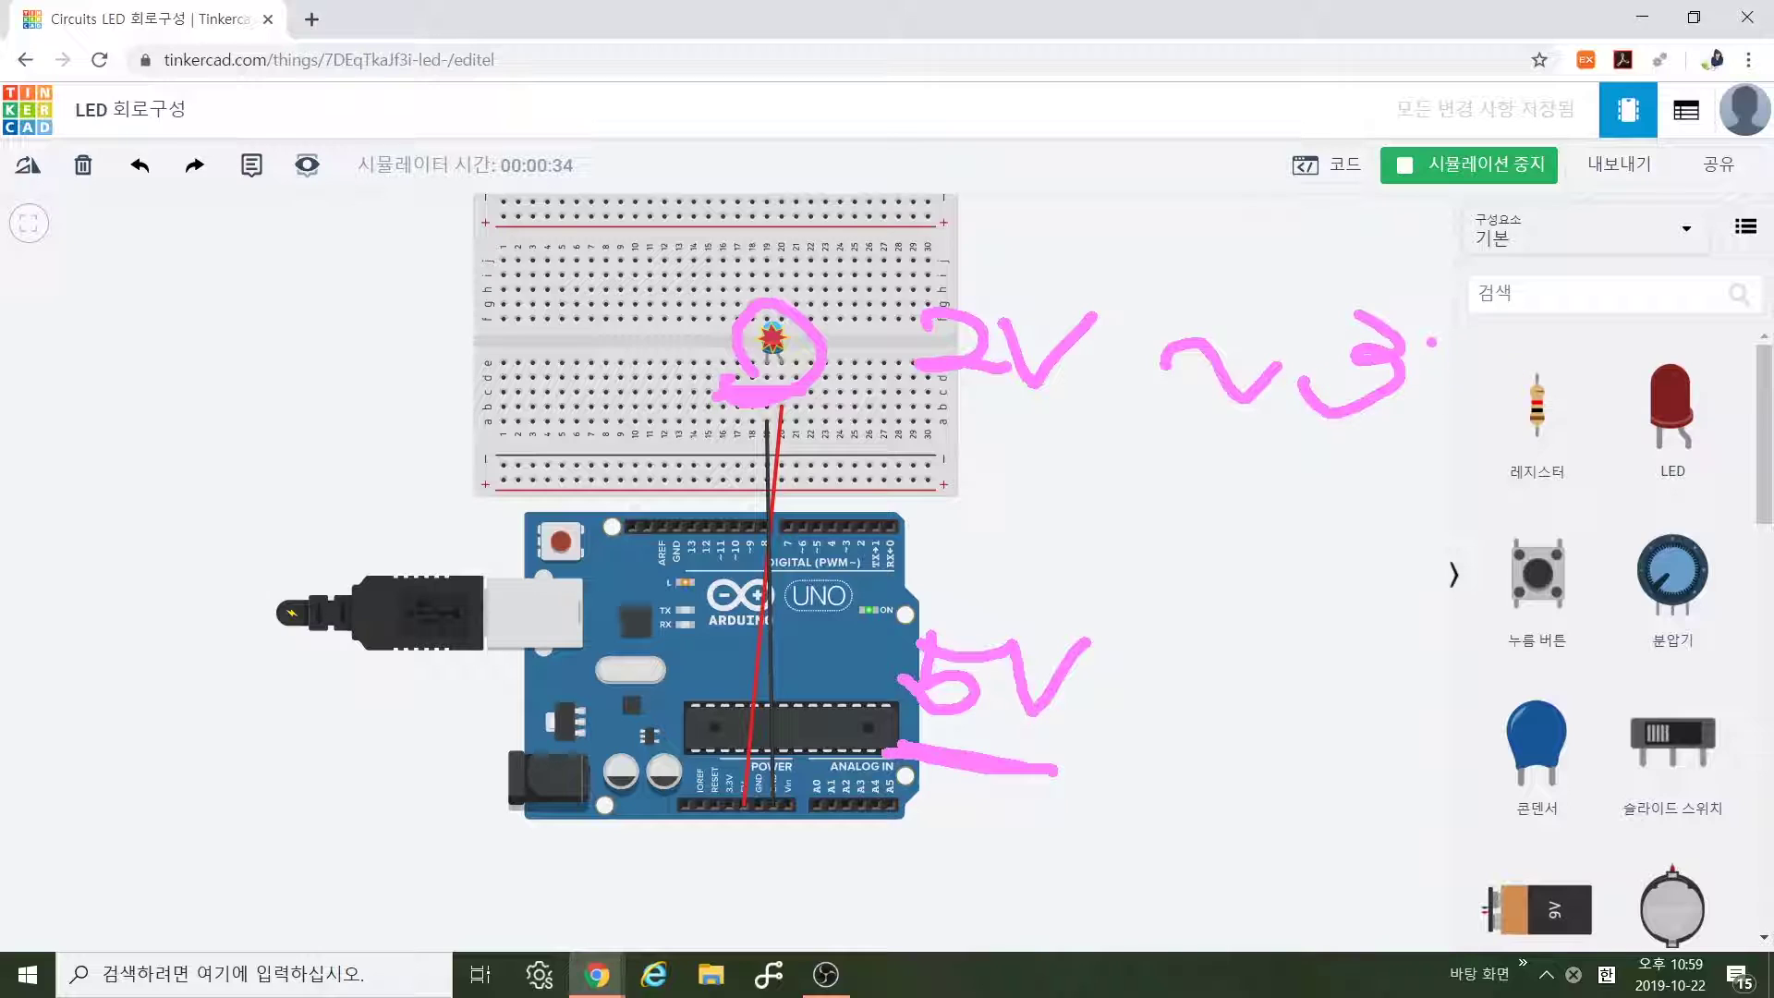
drag(1431, 343, 1523, 331)
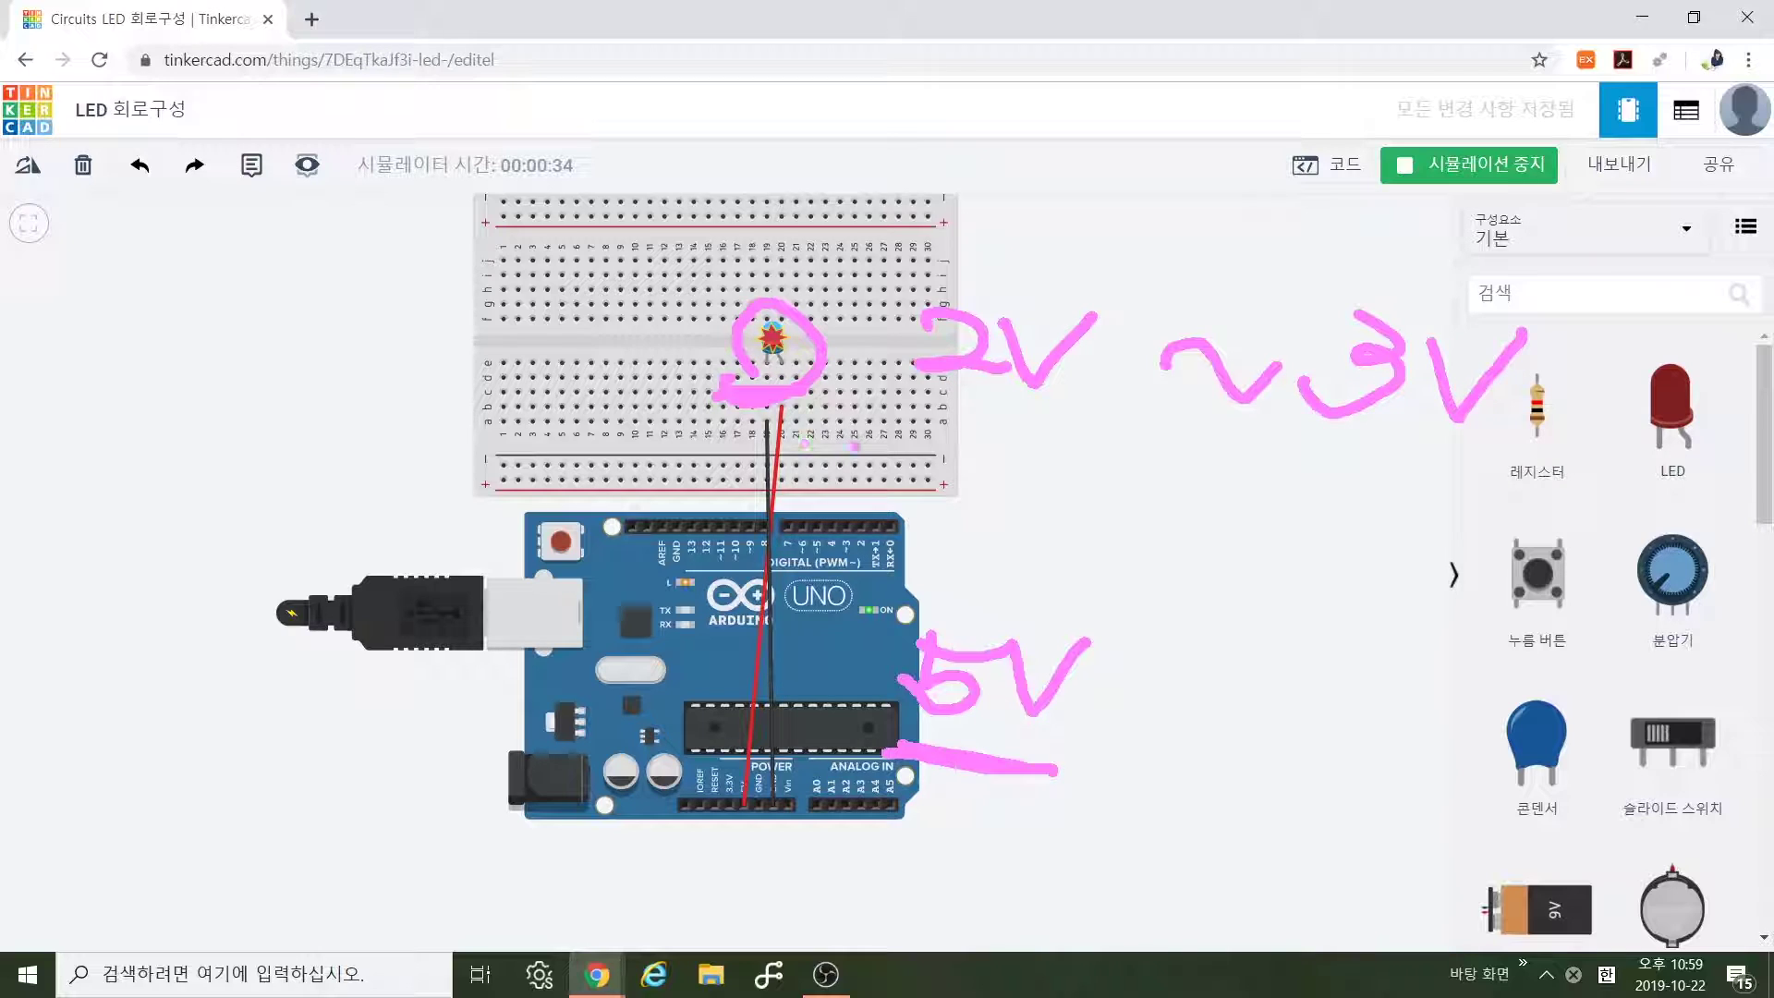
drag(906, 407, 1490, 448)
drag(911, 407, 1490, 449)
mouse_move(977, 492)
mouse_down()
mouse_move(1029, 490)
mouse_move(950, 490)
mouse_move(972, 552)
mouse_move(1032, 542)
mouse_up()
mouse_move(1033, 424)
mouse_down()
mouse_move(1043, 392)
mouse_move(1077, 406)
mouse_up()
drag(807, 282, 793, 297)
mouse_move(1402, 299)
mouse_down()
mouse_move(772, 294)
mouse_move(767, 277)
mouse_up()
drag(891, 262, 793, 312)
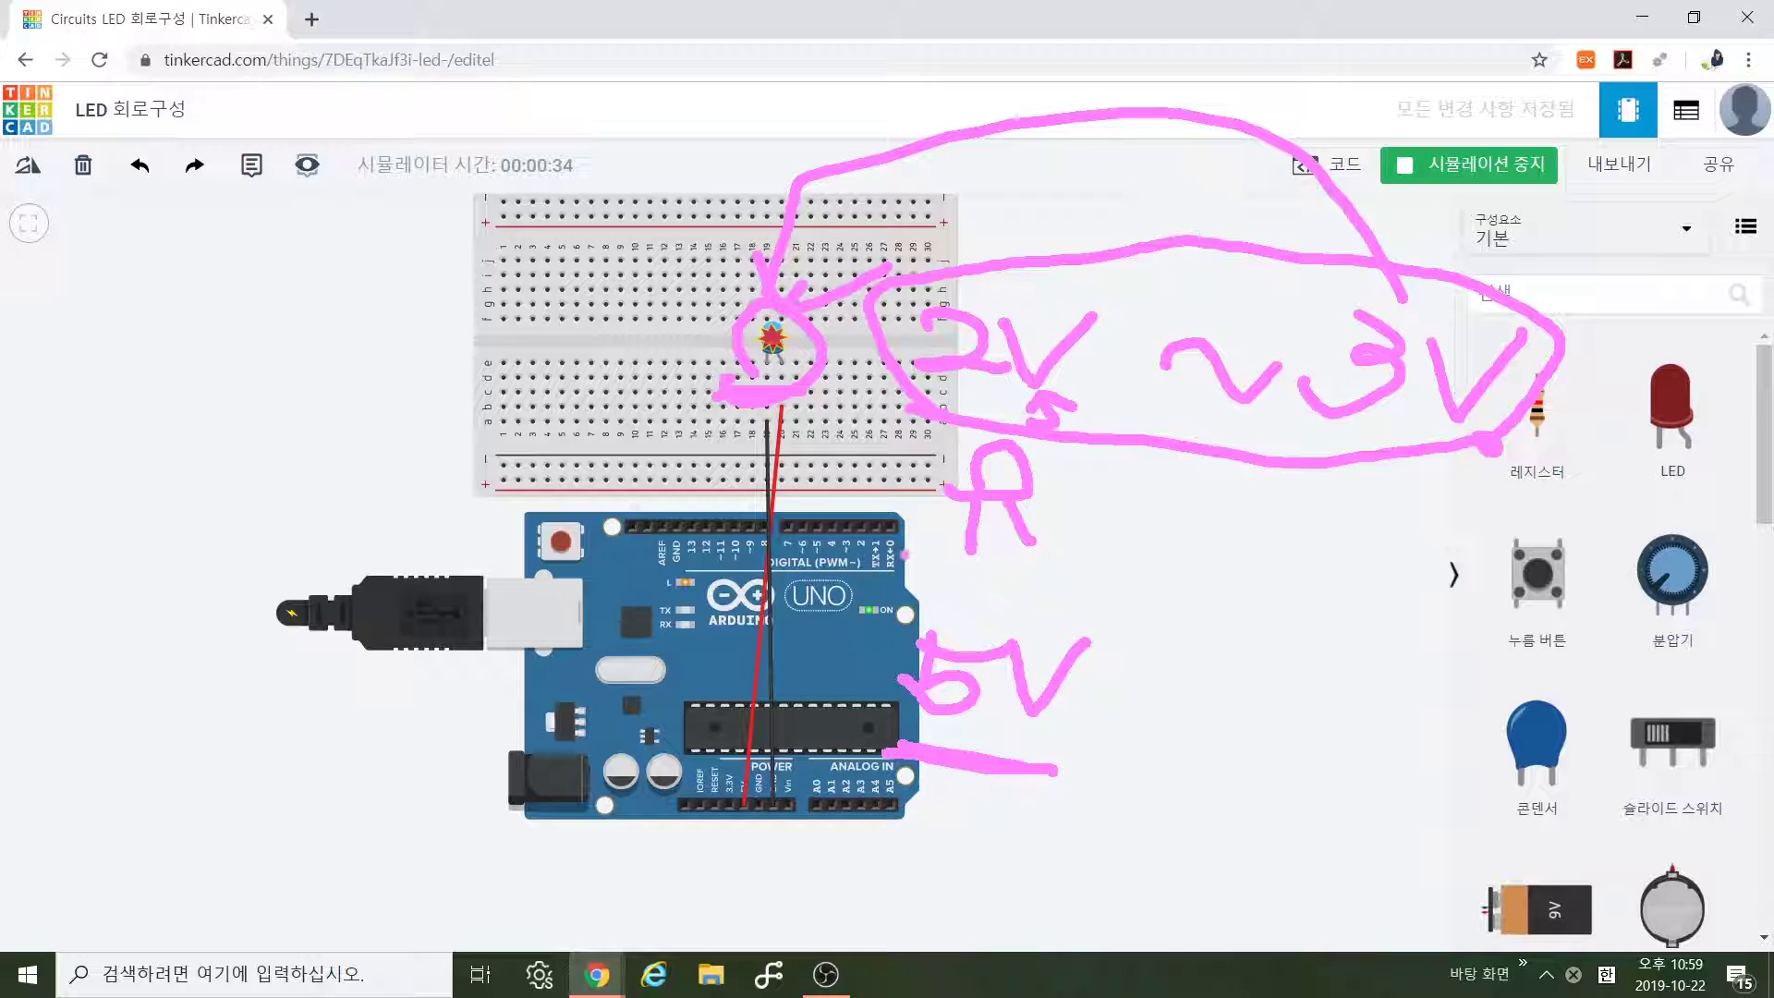
mouse_move(918, 584)
mouse_down()
mouse_move(964, 672)
mouse_move(884, 645)
mouse_up()
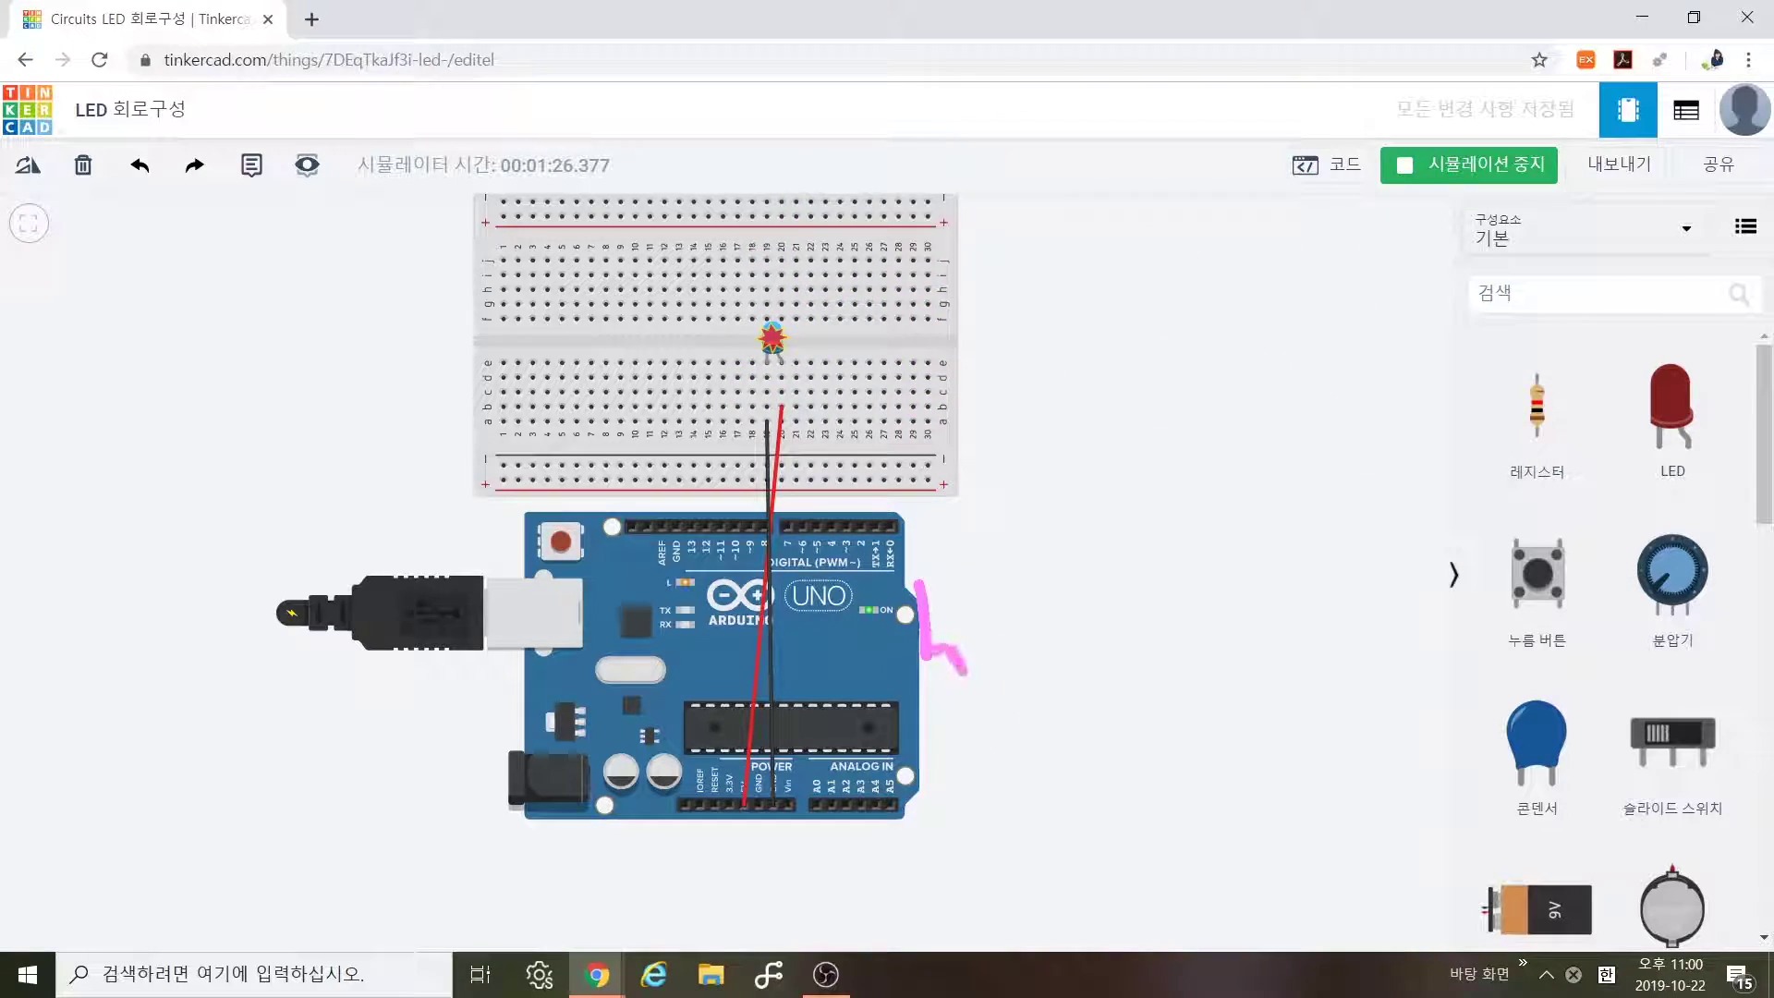
mouse_move(893, 621)
mouse_down()
mouse_move(919, 616)
mouse_move(1018, 687)
mouse_move(1066, 593)
mouse_up()
mouse_move(860, 319)
mouse_down()
mouse_move(850, 368)
mouse_move(915, 372)
mouse_move(1005, 317)
mouse_up()
mouse_move(1002, 545)
mouse_down()
mouse_move(950, 449)
mouse_move(1049, 453)
mouse_up()
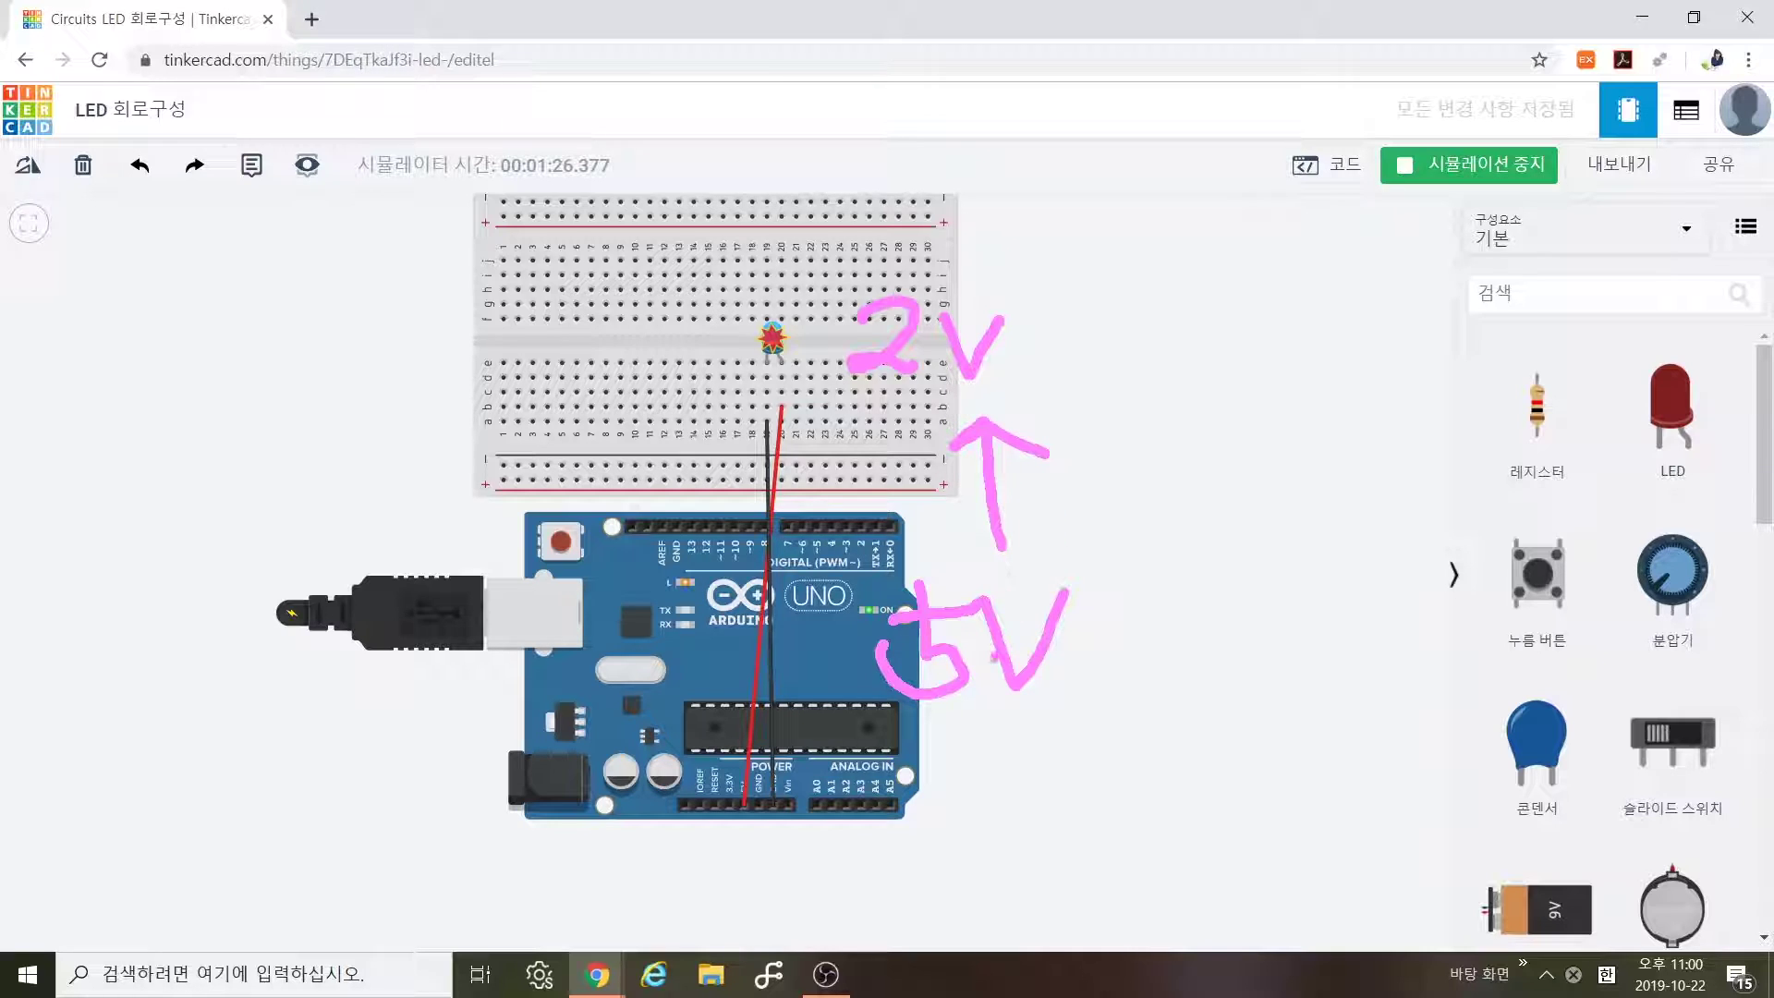
mouse_move(1029, 560)
mouse_down()
mouse_move(993, 436)
mouse_move(969, 455)
mouse_up()
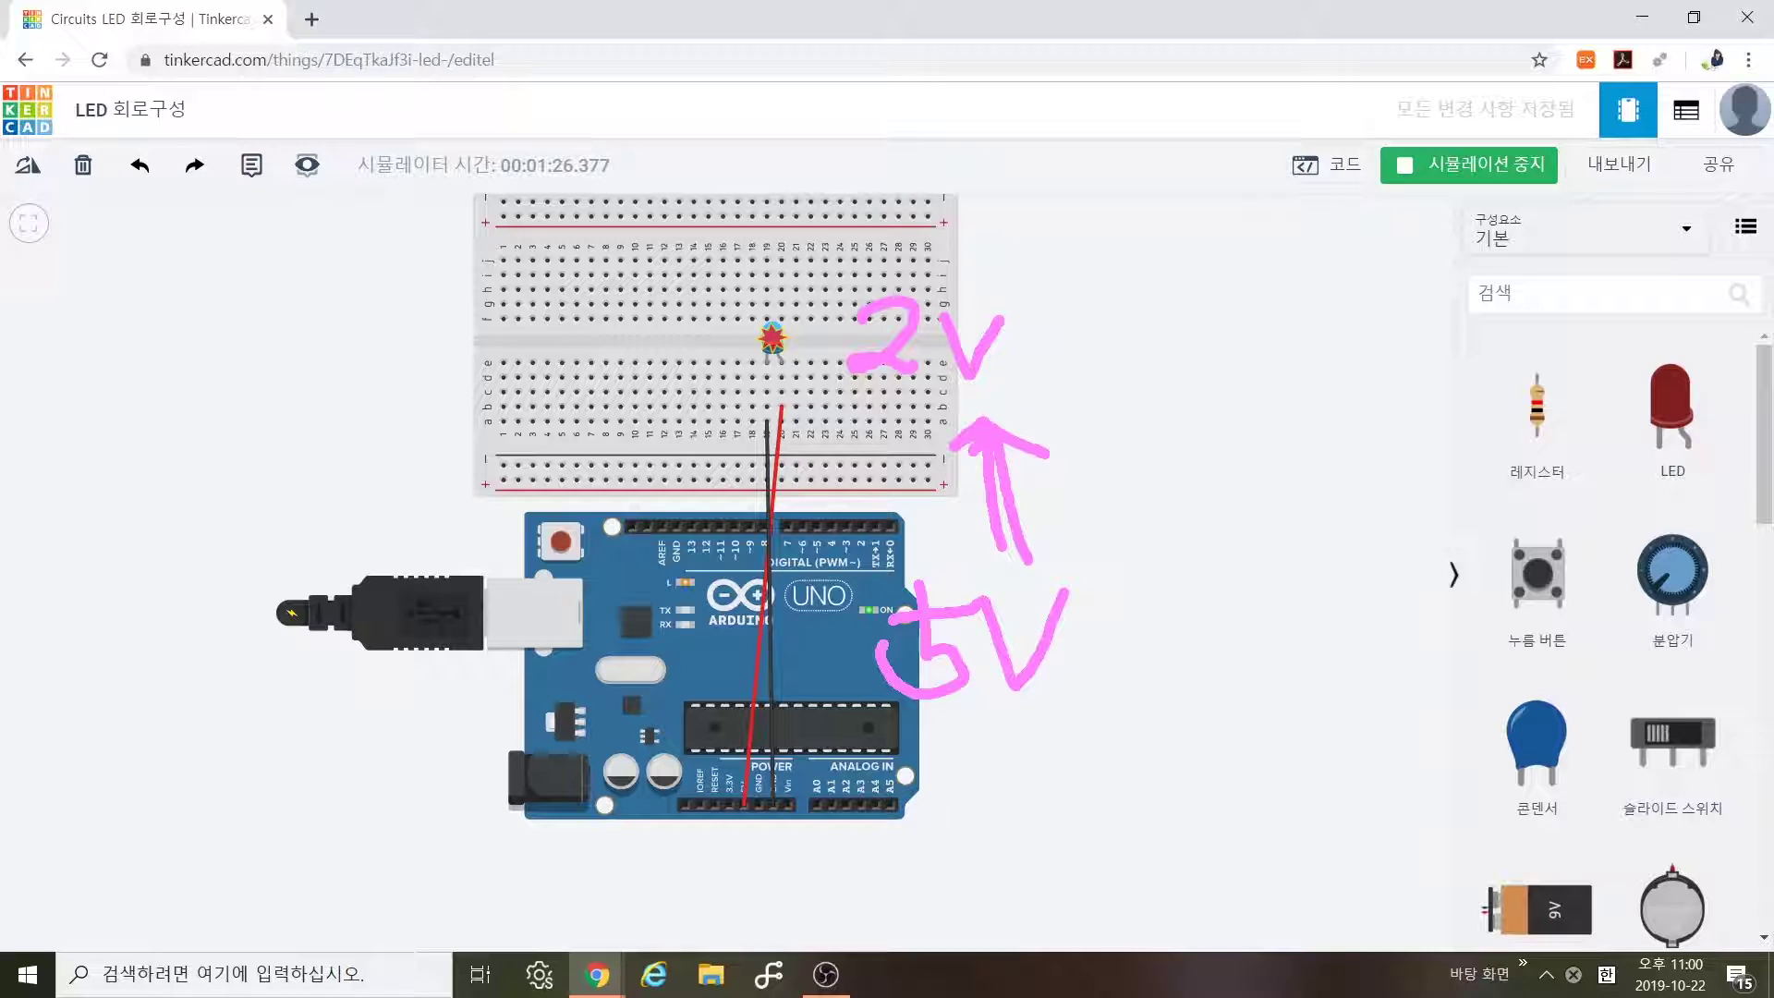
mouse_move(1576, 503)
mouse_down()
mouse_move(1444, 369)
mouse_move(1612, 443)
mouse_move(1502, 482)
mouse_up()
mouse_move(1121, 453)
mouse_down()
mouse_move(1349, 391)
mouse_move(1299, 454)
mouse_up()
click(1288, 476)
key(ctrl+z)
mouse_move(1365, 512)
mouse_down()
mouse_move(1400, 516)
mouse_move(1372, 569)
mouse_up()
drag(1390, 545, 1412, 566)
key(Escape)
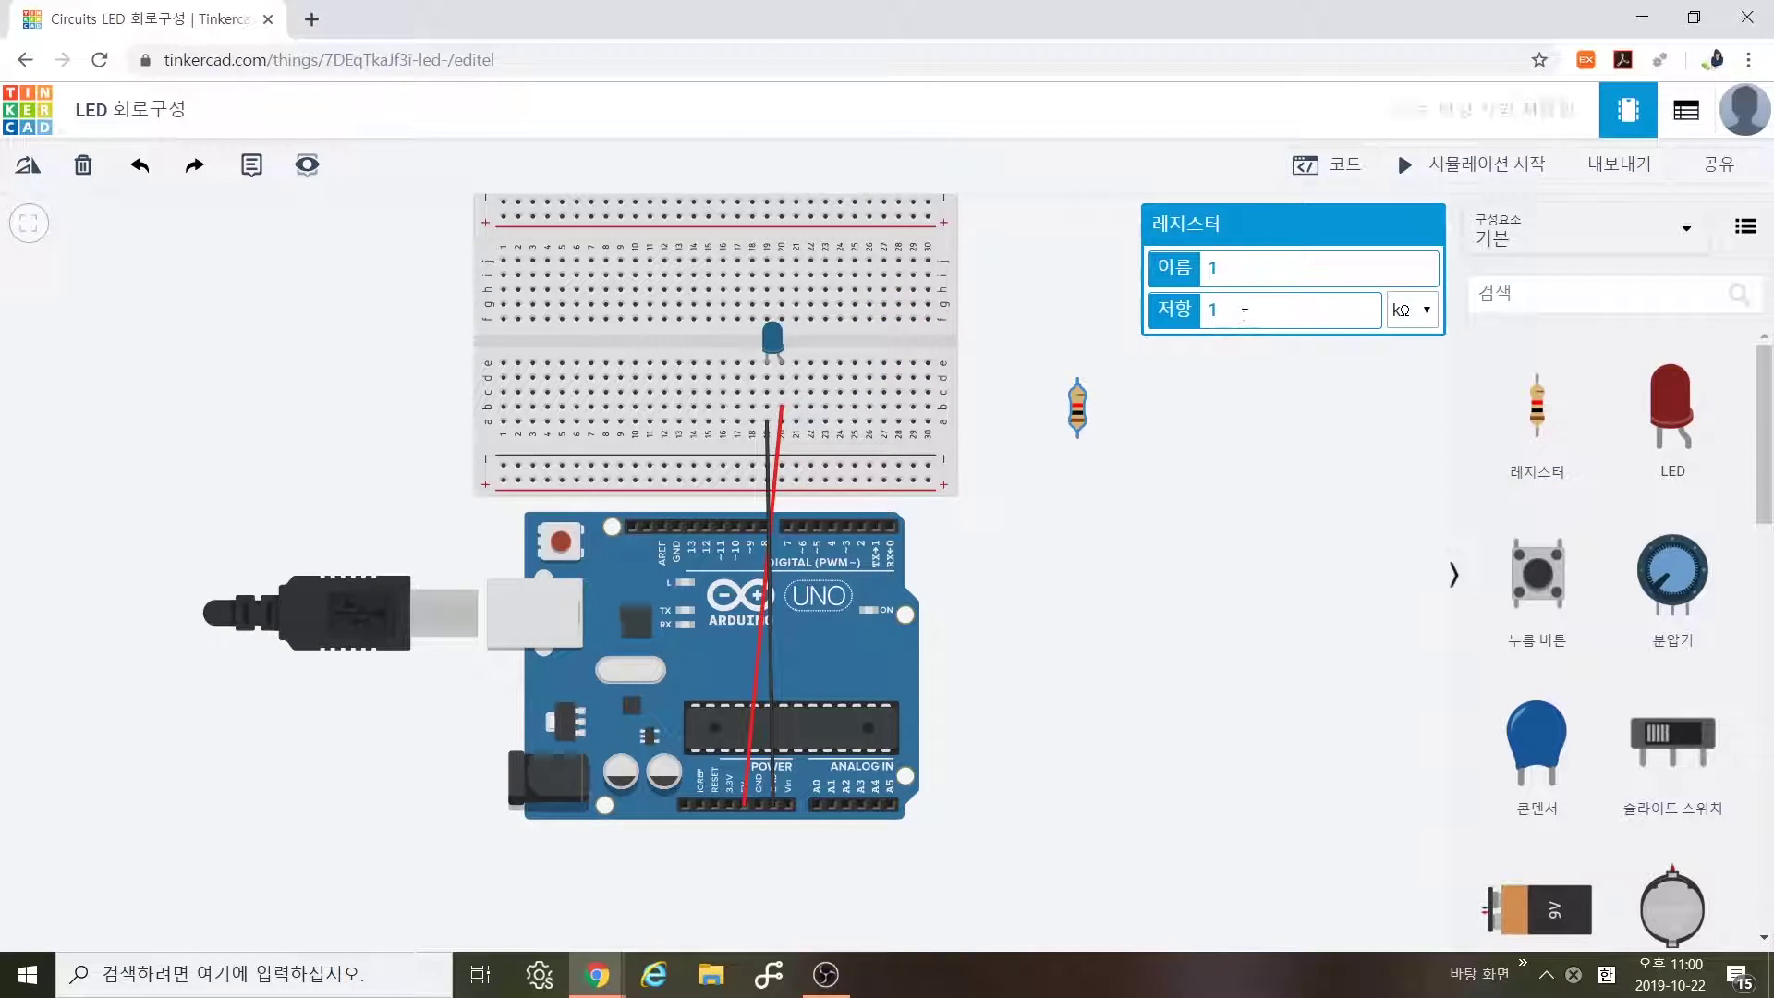
Set the new resistor's resistance to 220 Ω.
scroll(1107, 405, up, 1)
scroll(1096, 444, up, 2)
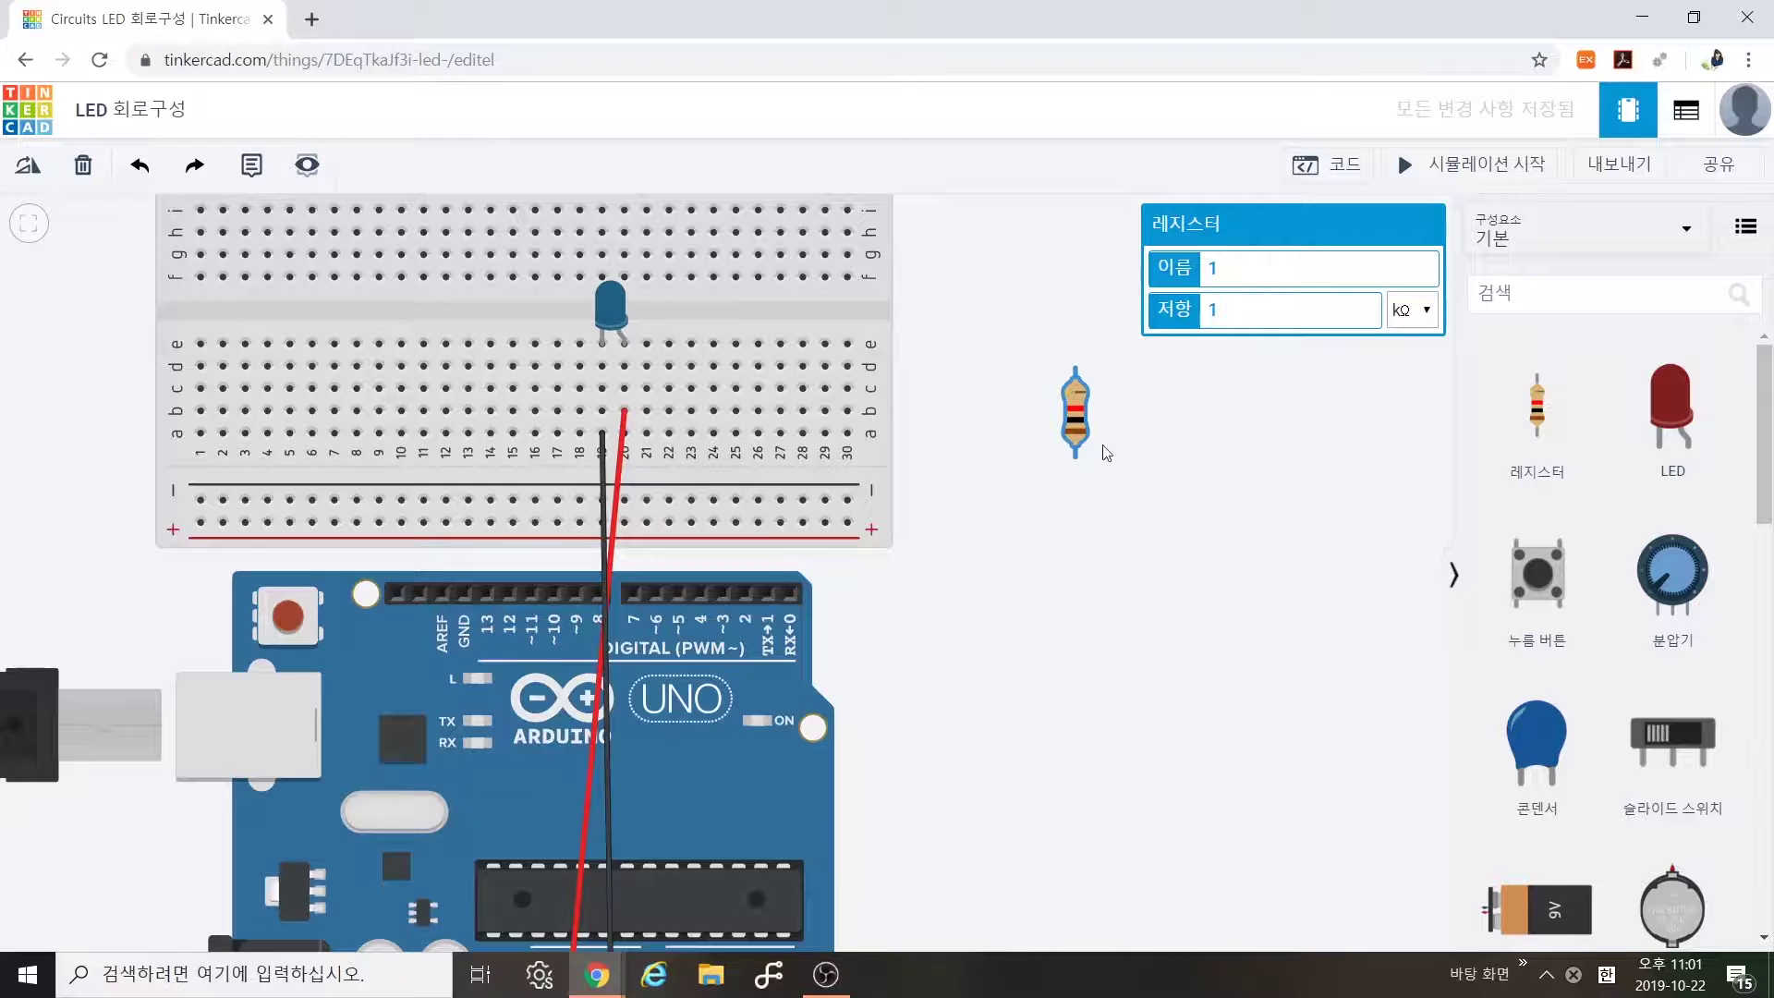
scroll(1065, 435, up, 1)
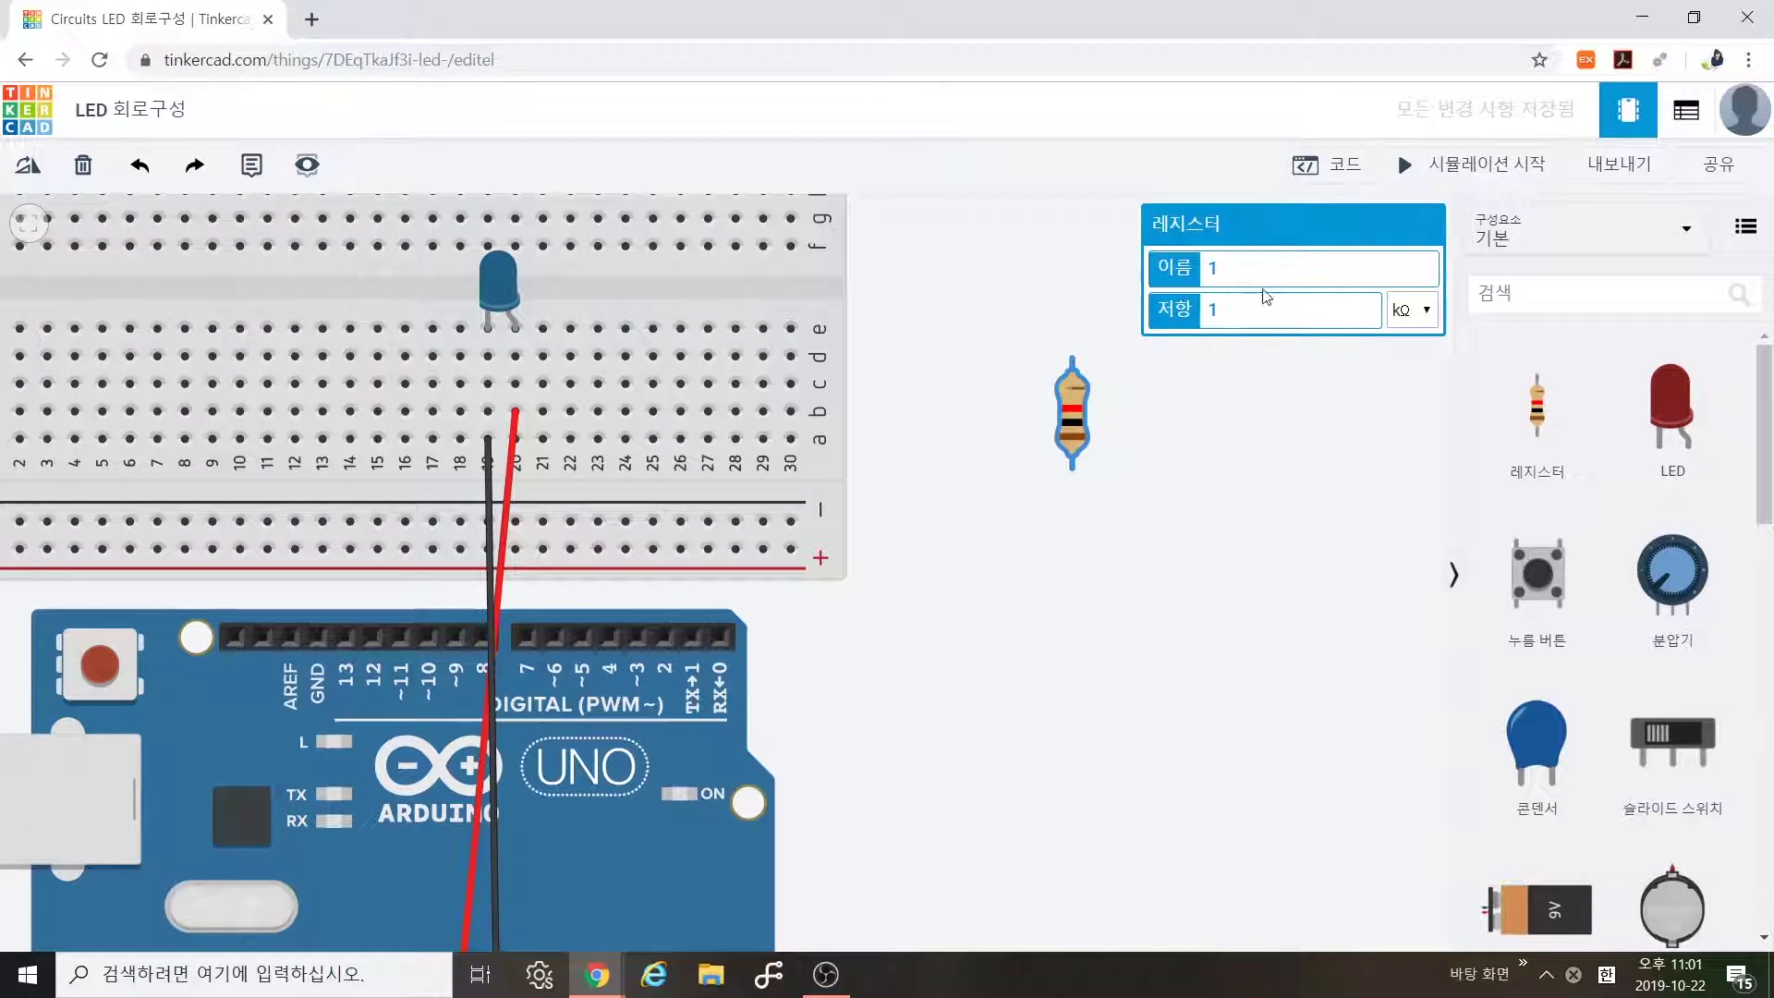
click(1235, 318)
click(1413, 310)
click(1407, 346)
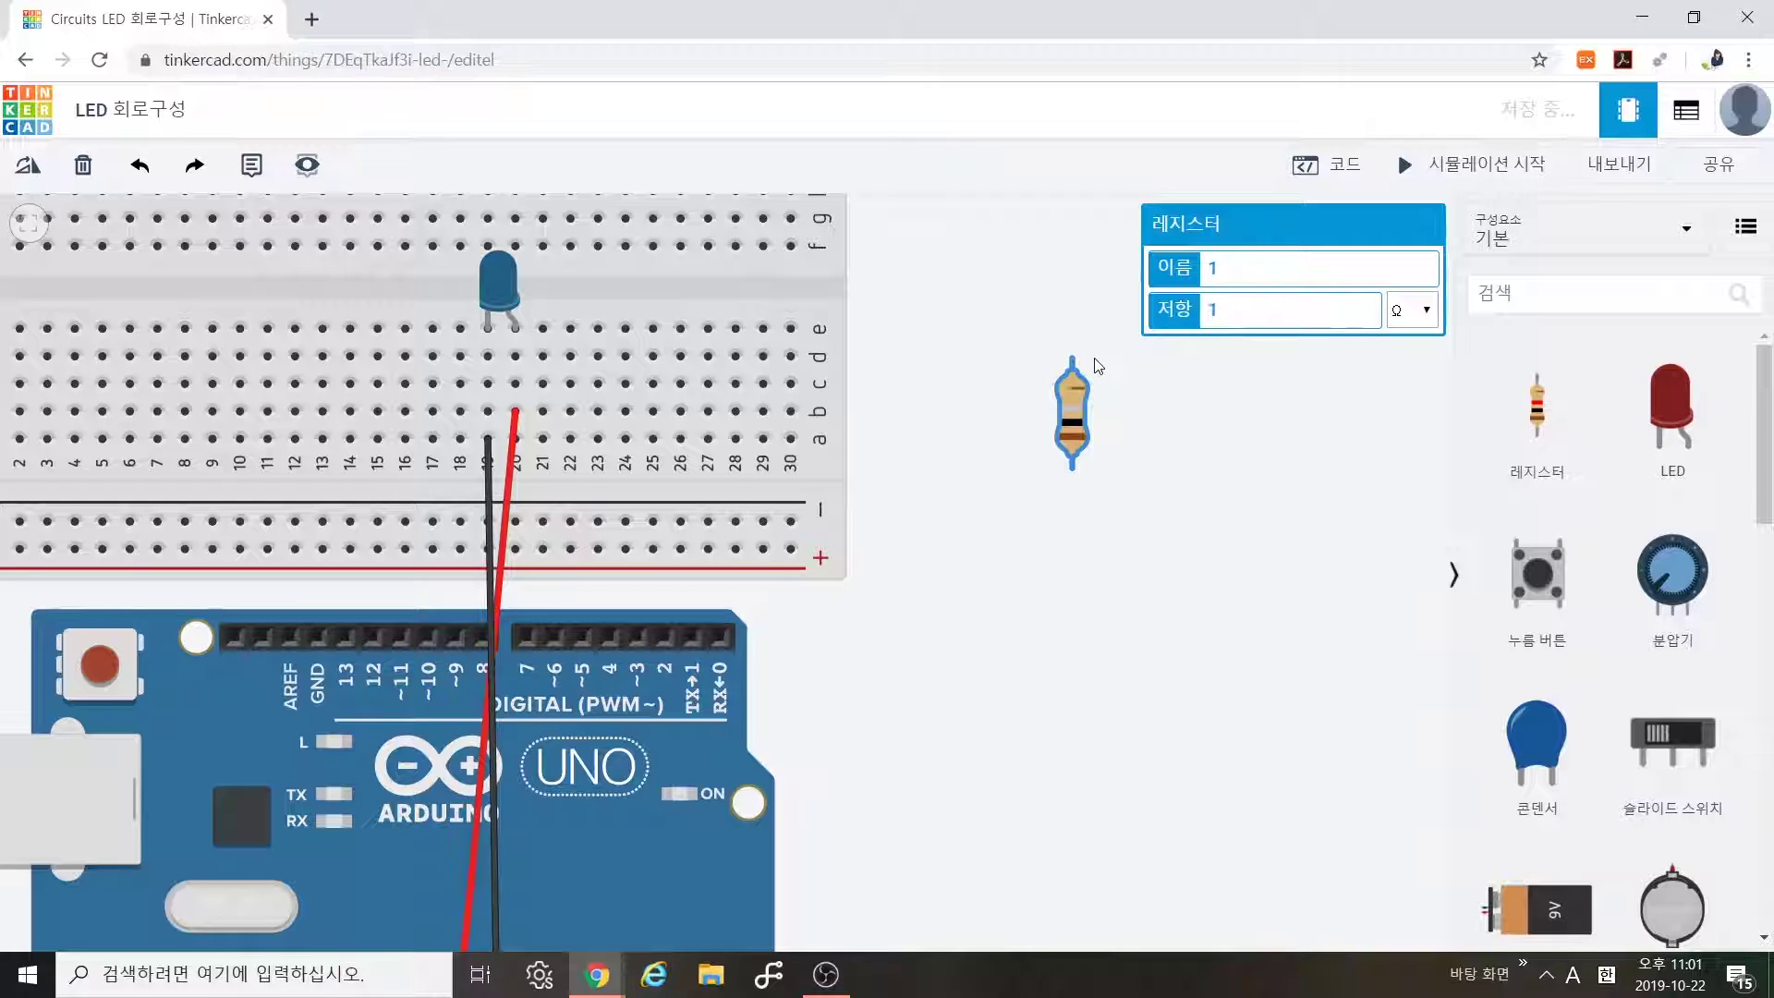
double_click(1257, 308)
text(220)
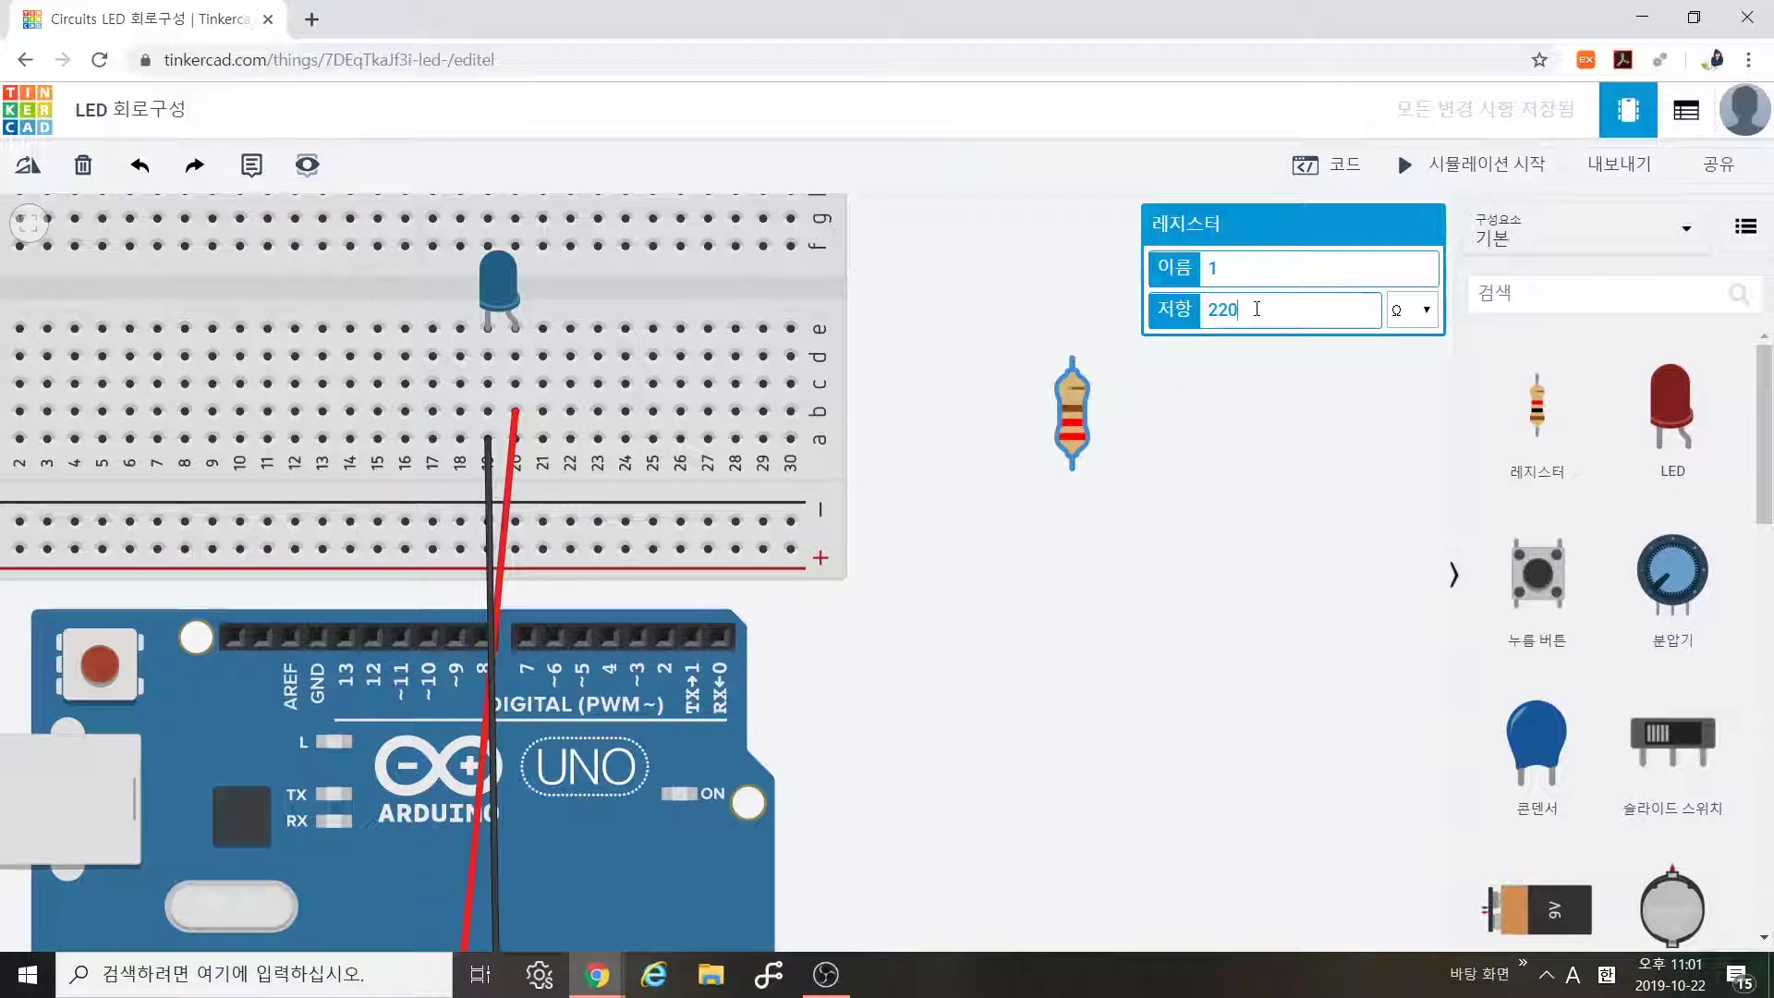
Rename the 220 Ω resistor as 저항1 and reselect it.
click(1241, 260)
key(BackSpace)
text(w)
key(Hangul)
key(BackSpace)
text(저항)
click(1280, 550)
click(1084, 443)
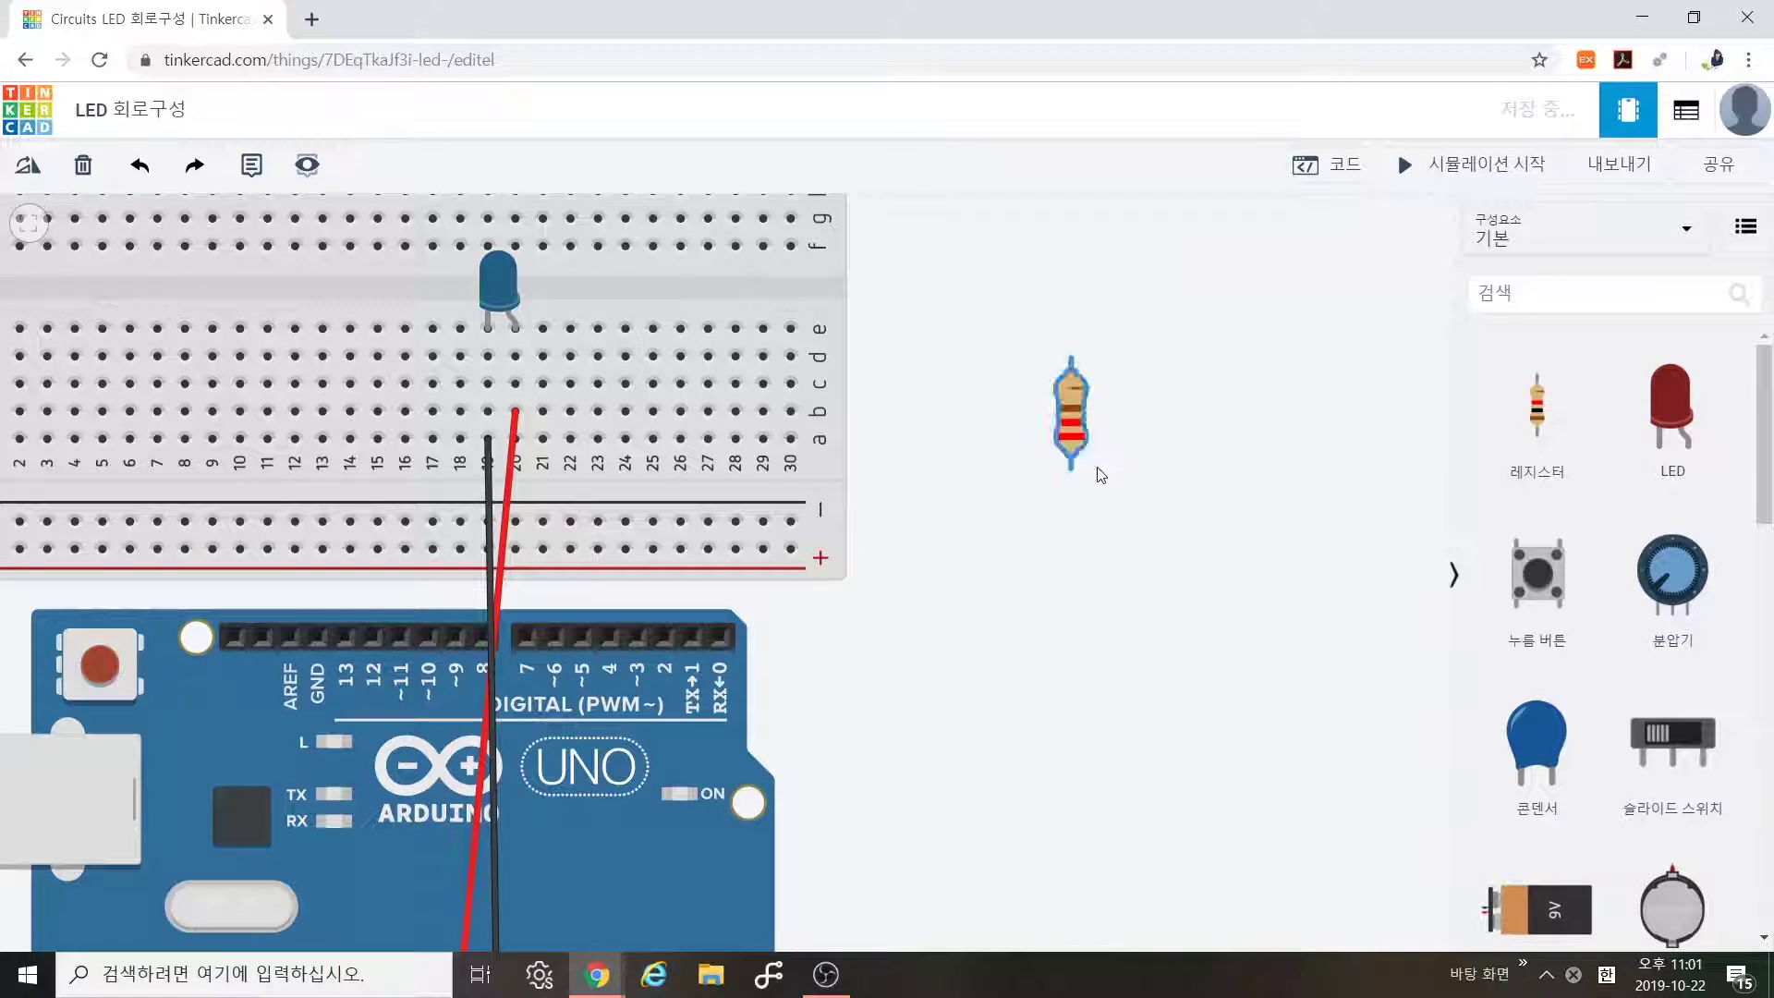
click(1077, 458)
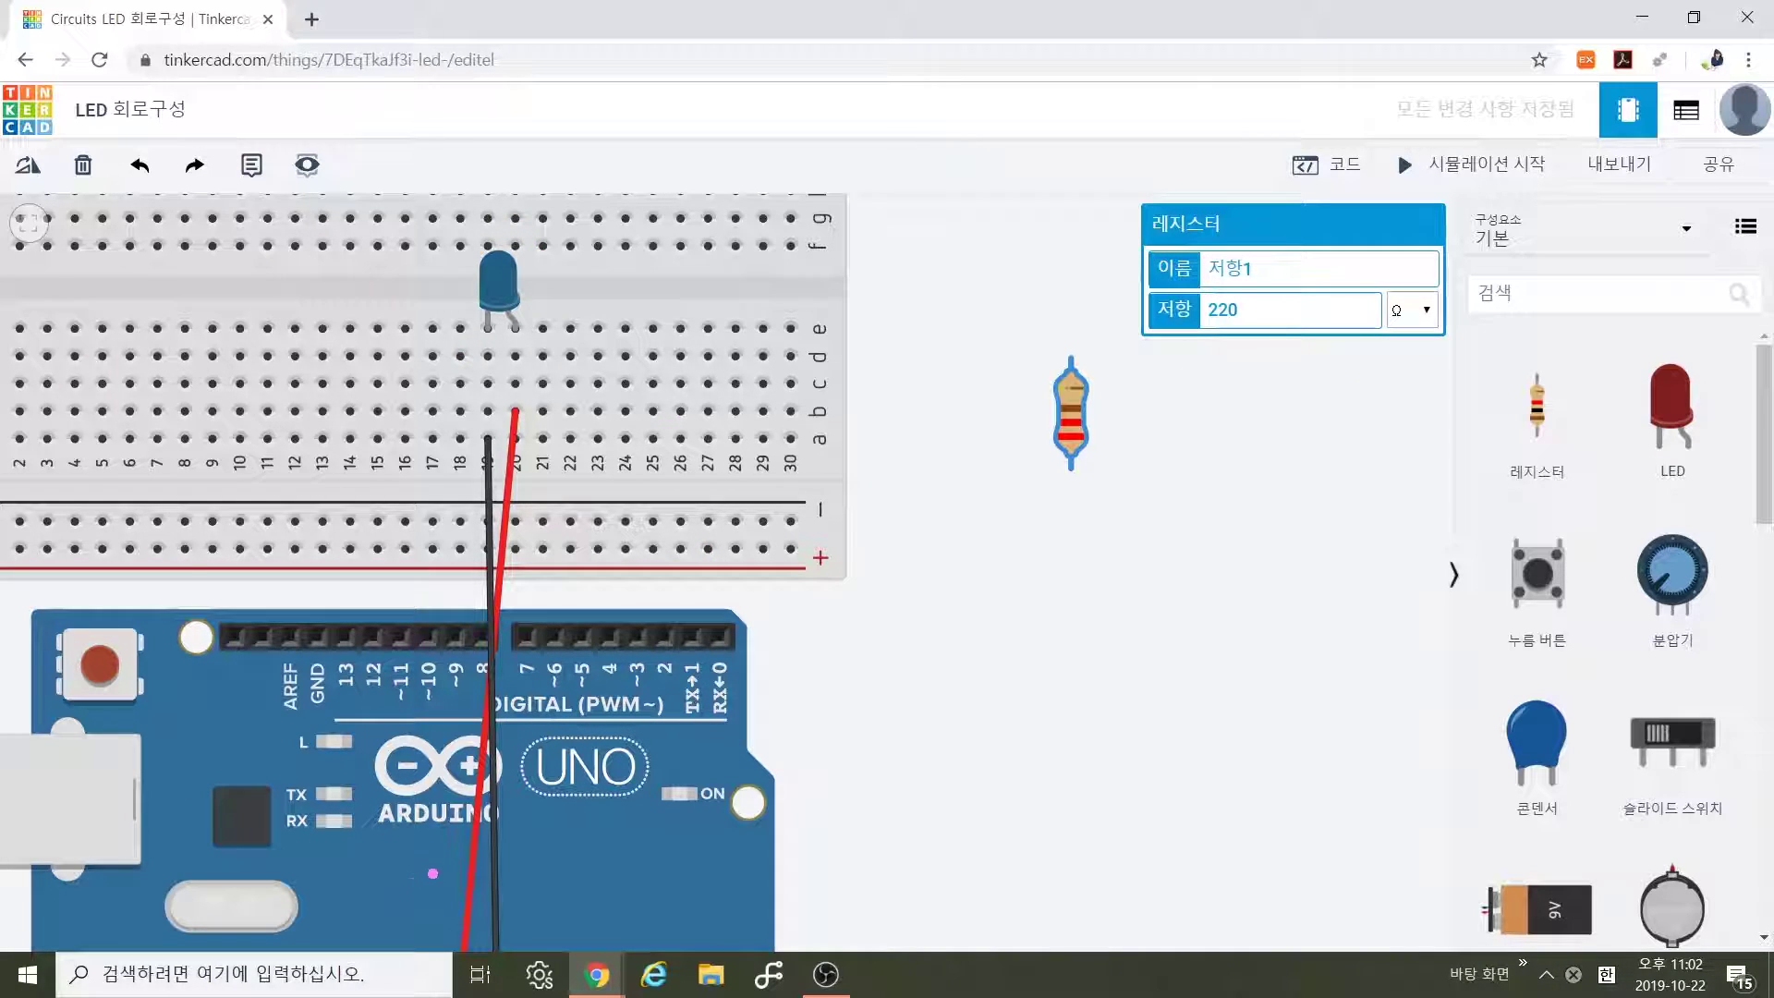
mouse_move(458, 888)
mouse_down()
mouse_move(470, 754)
mouse_move(557, 440)
mouse_up()
mouse_move(475, 474)
mouse_down()
mouse_move(535, 438)
mouse_move(599, 463)
mouse_up()
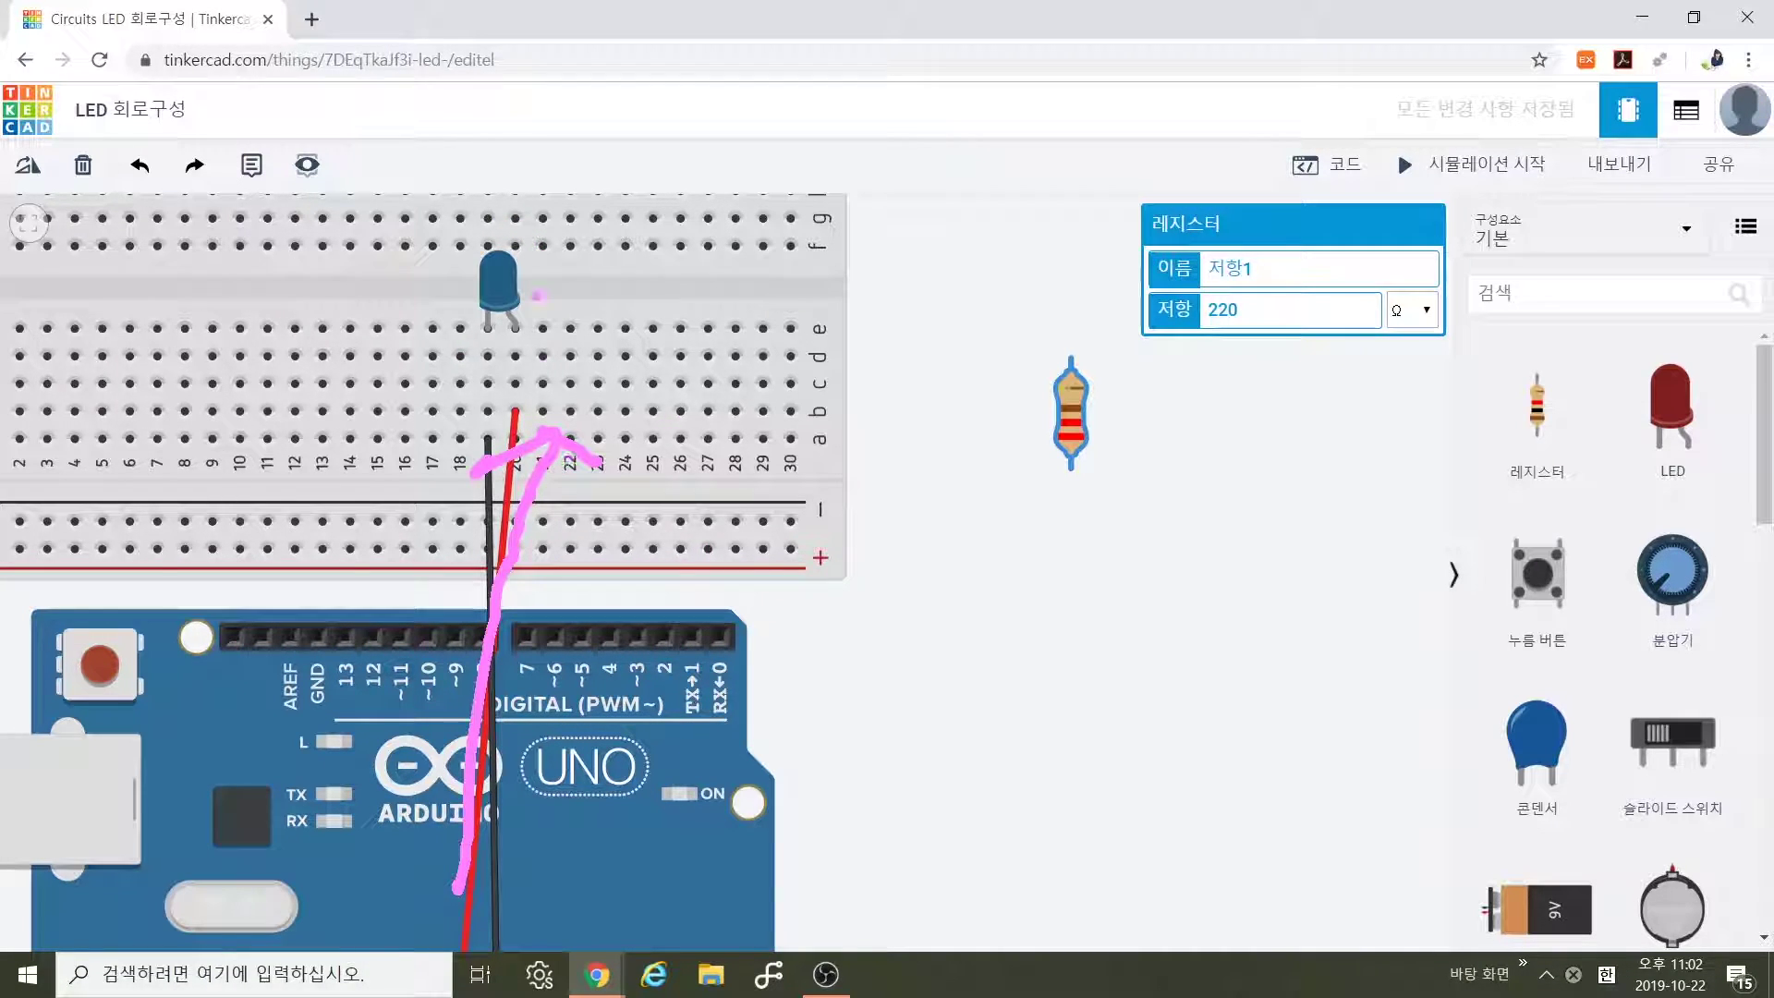
mouse_move(1113, 486)
mouse_down()
mouse_move(1026, 508)
mouse_move(1053, 462)
mouse_up()
mouse_move(976, 413)
mouse_down()
mouse_move(657, 326)
mouse_move(516, 322)
mouse_move(559, 369)
mouse_move(533, 407)
mouse_up()
mouse_move(1123, 466)
mouse_down()
mouse_move(989, 425)
mouse_move(1003, 525)
mouse_move(1136, 388)
mouse_move(1114, 513)
mouse_up()
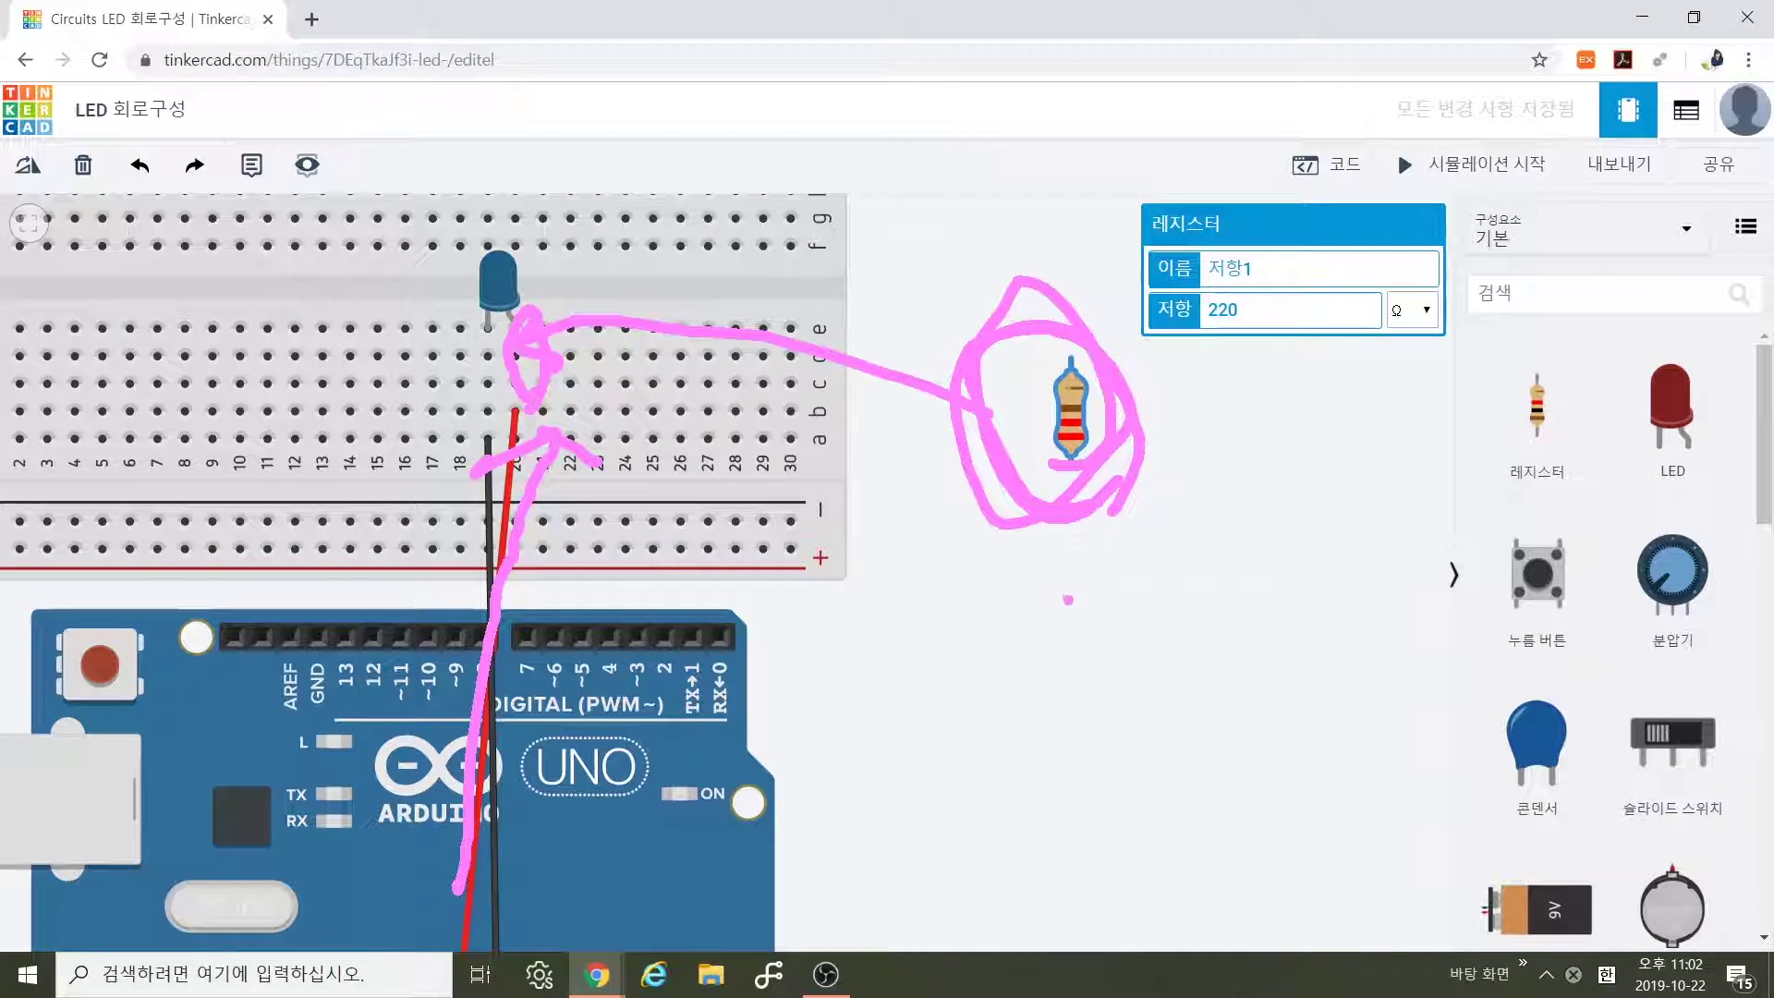
mouse_move(911, 734)
mouse_down()
mouse_move(911, 853)
mouse_move(869, 843)
mouse_up()
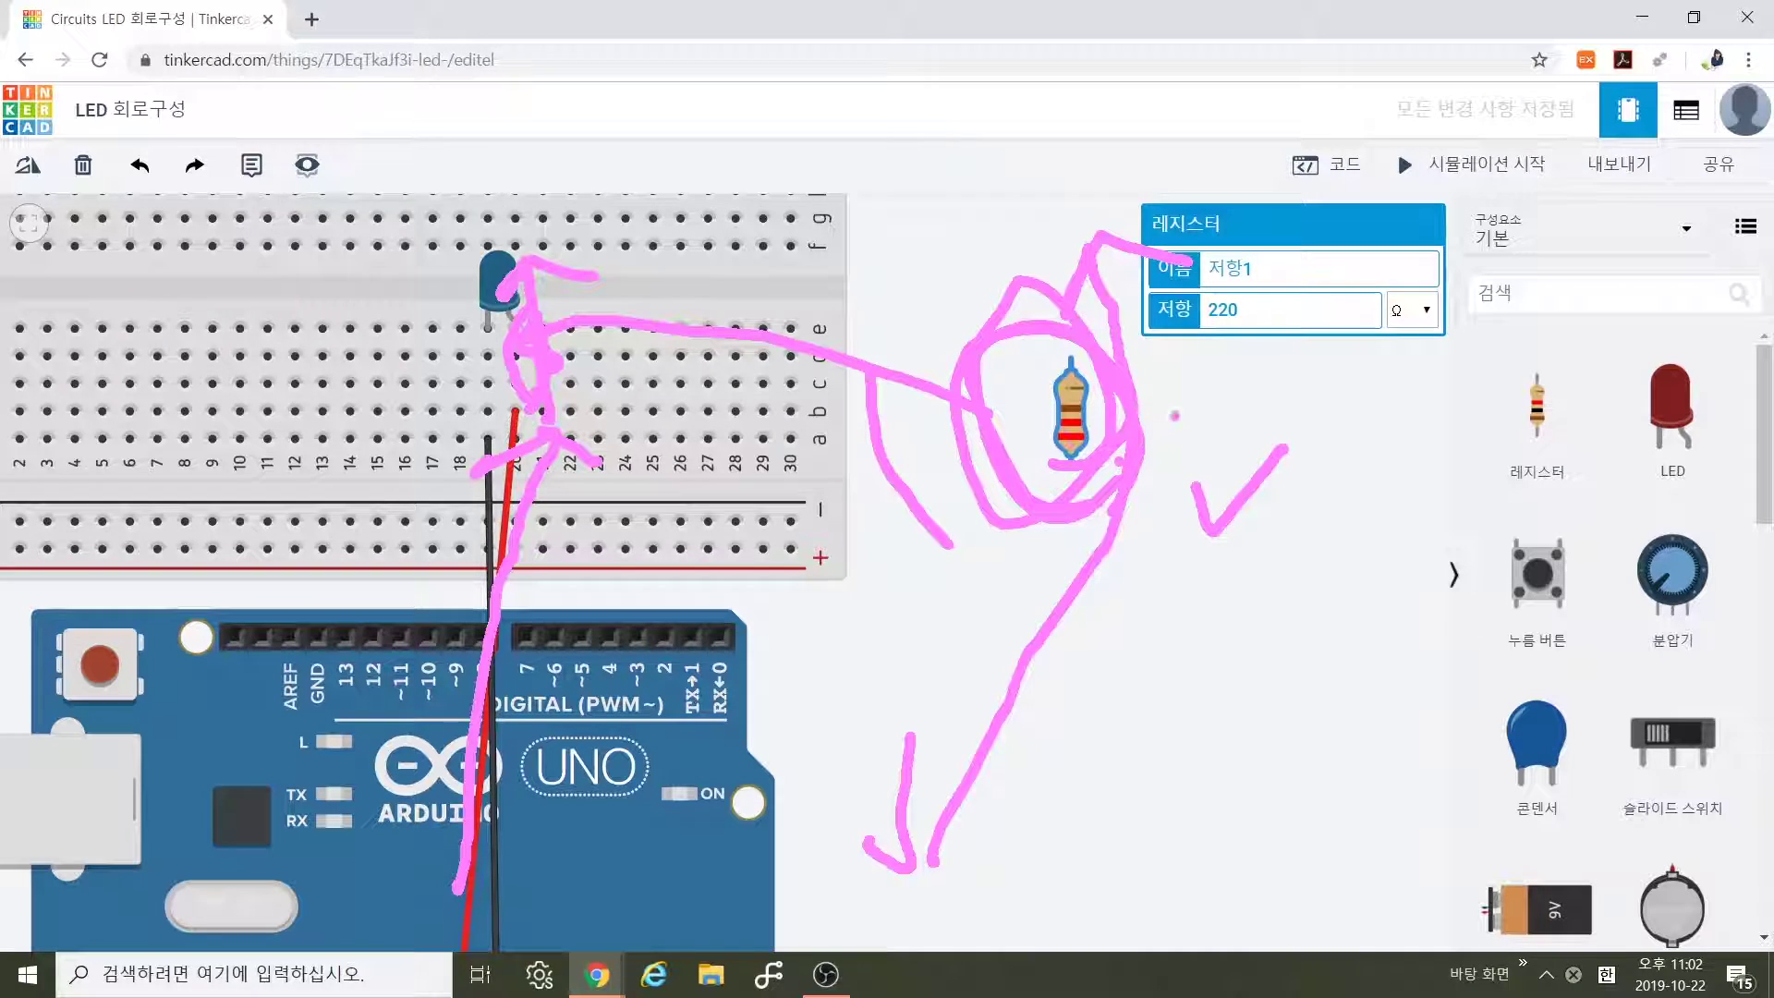
mouse_move(1143, 427)
mouse_down()
mouse_move(1224, 429)
mouse_move(1163, 487)
mouse_up()
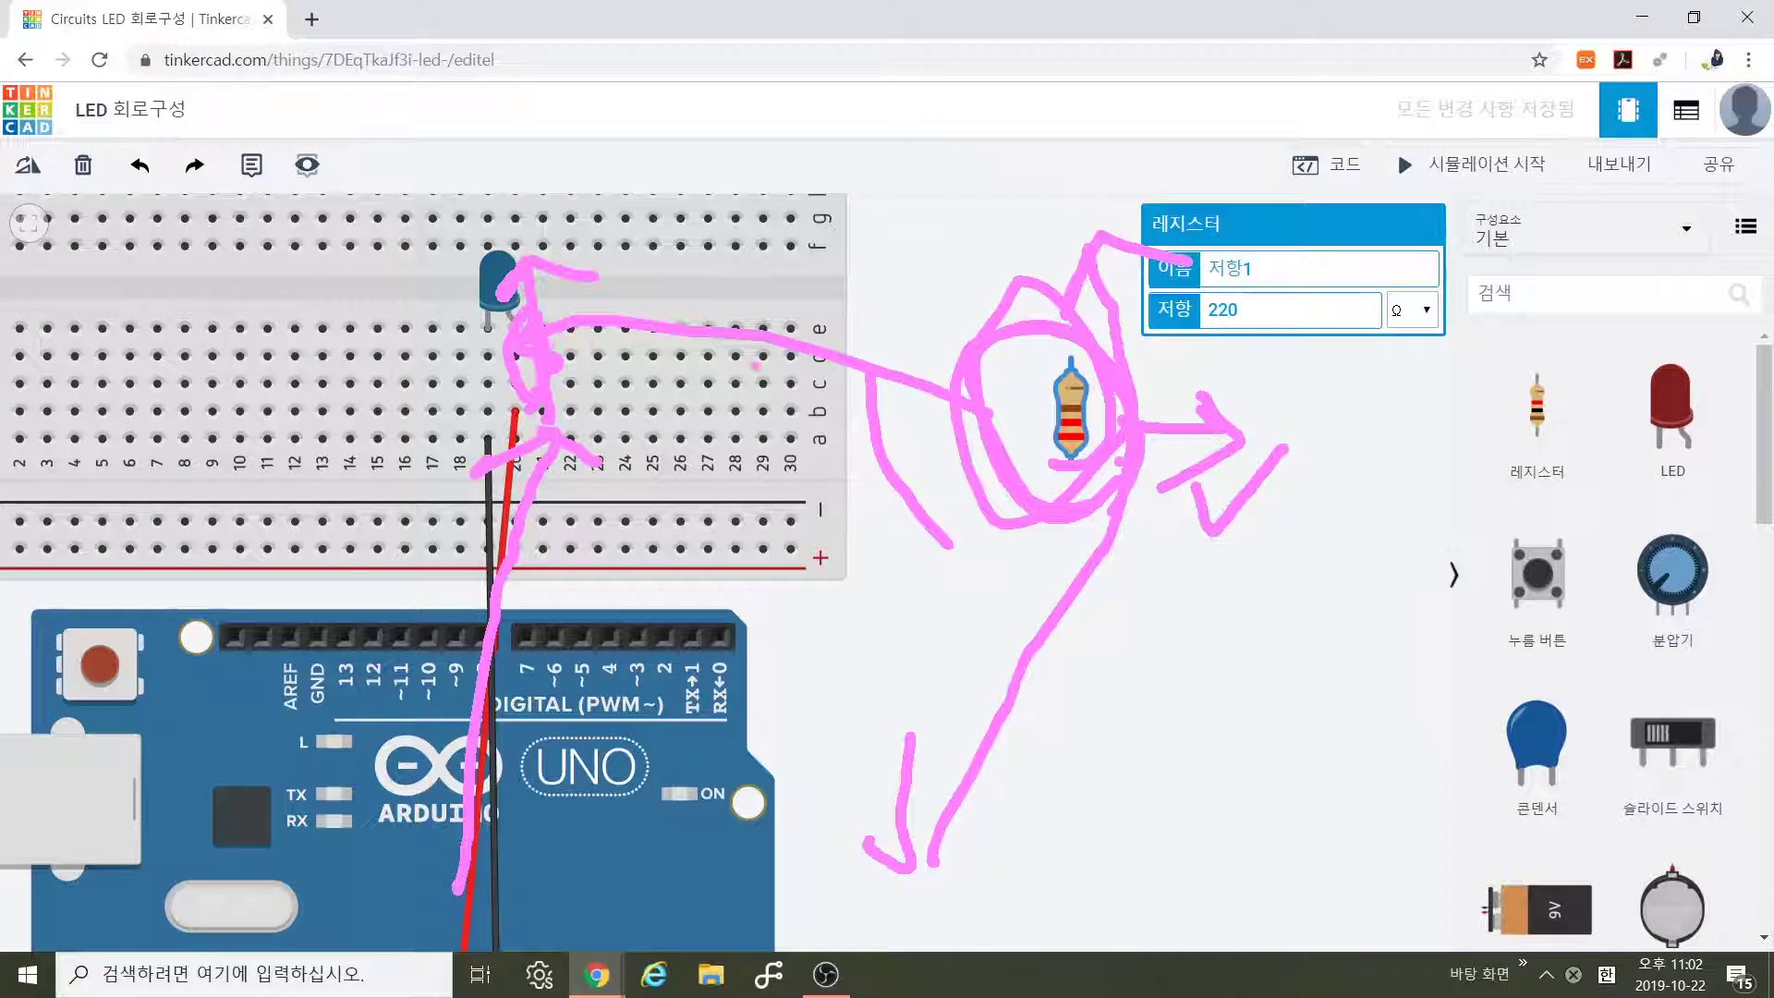
key(Escape)
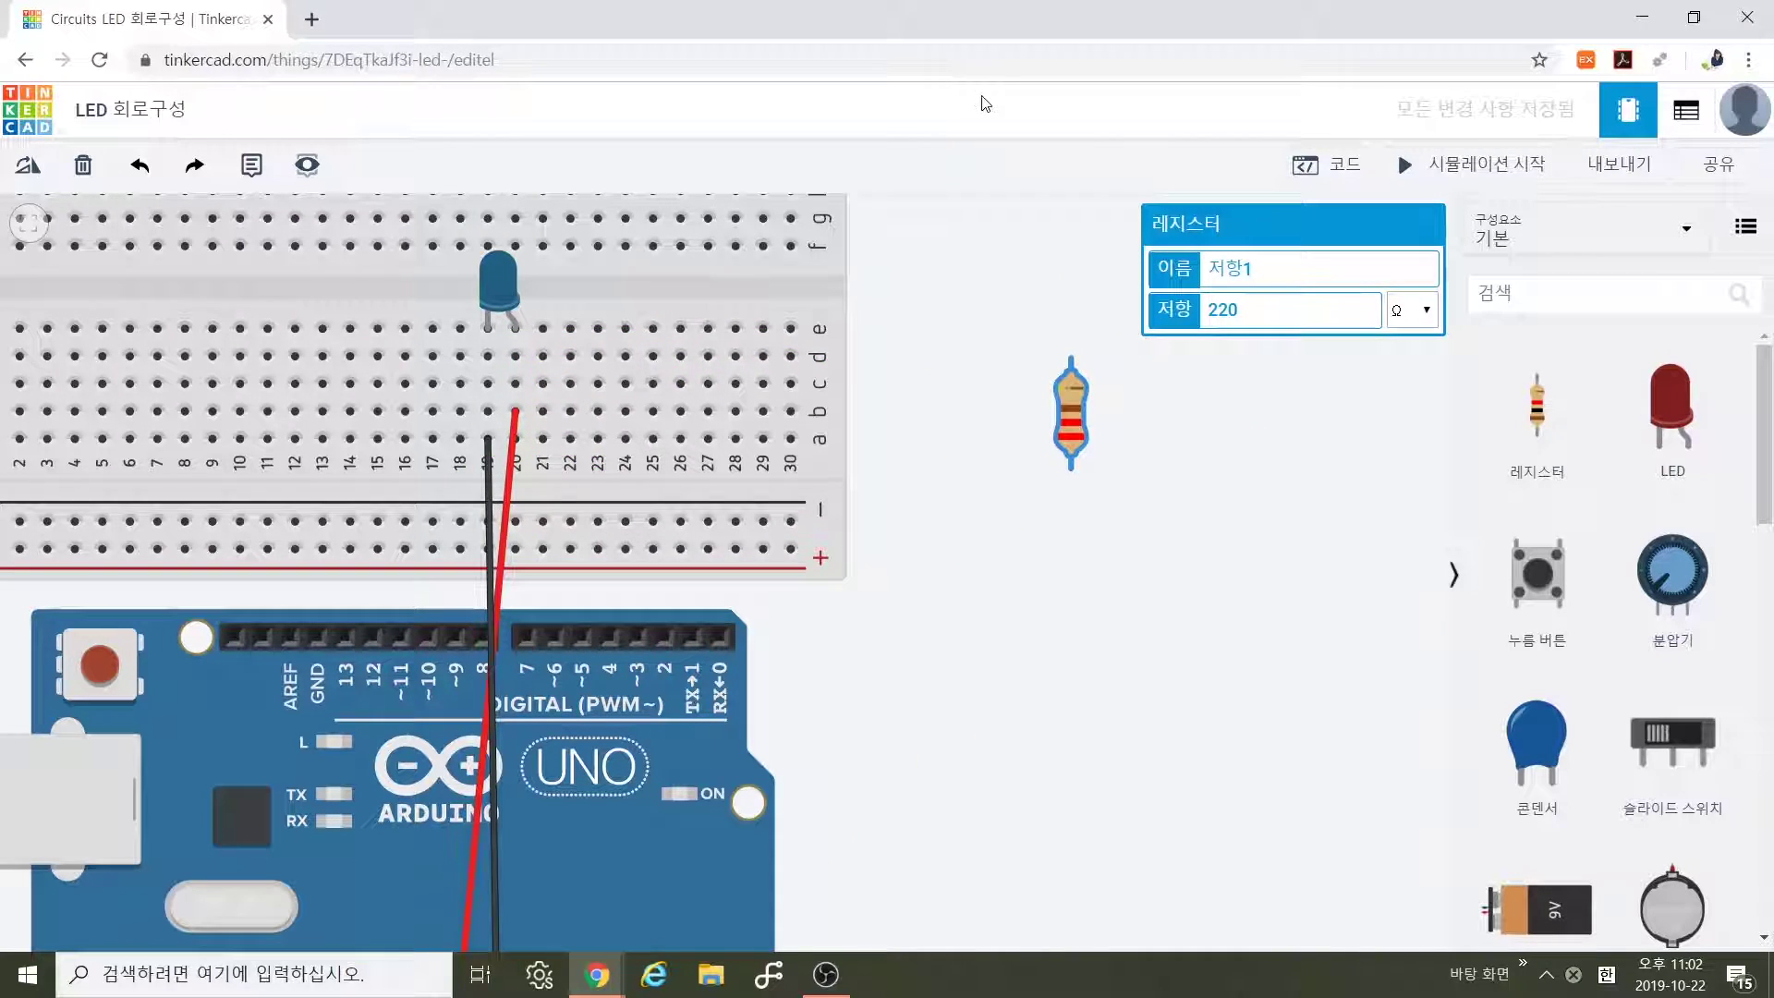
mouse_move(558, 270)
mouse_down()
mouse_move(580, 399)
mouse_move(479, 316)
mouse_move(553, 324)
mouse_up()
drag(1266, 296, 1460, 388)
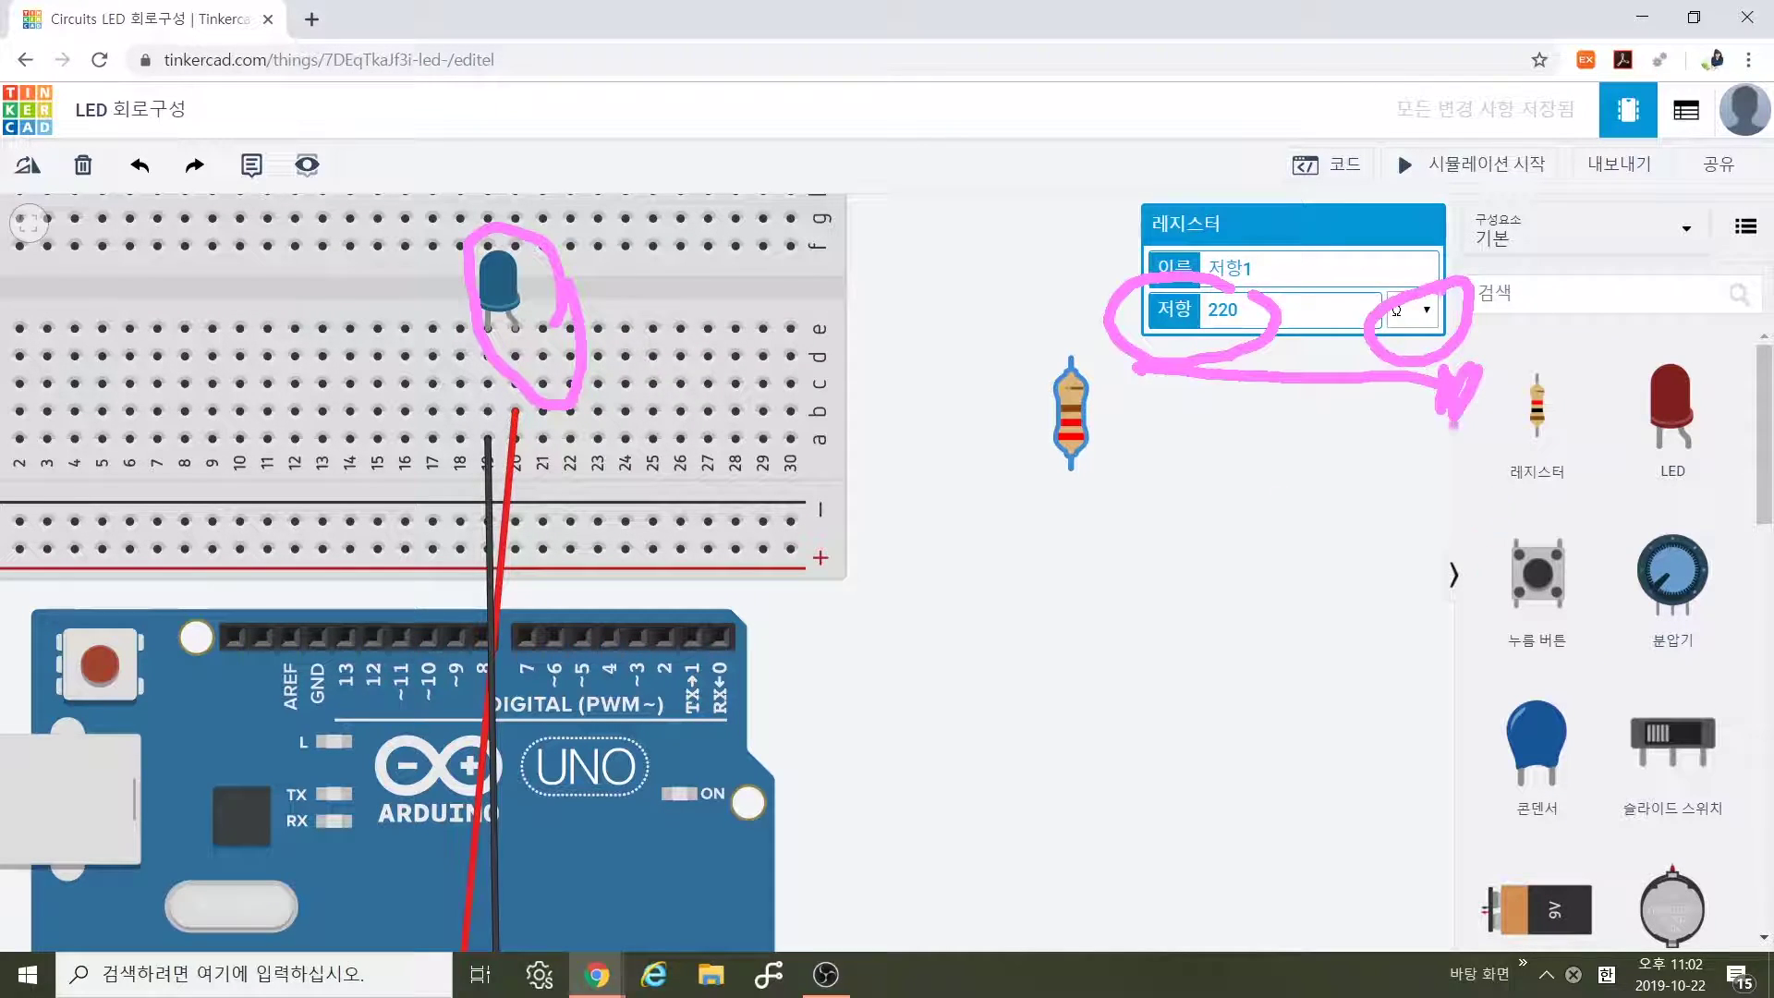
drag(904, 483, 852, 499)
drag(952, 527, 925, 573)
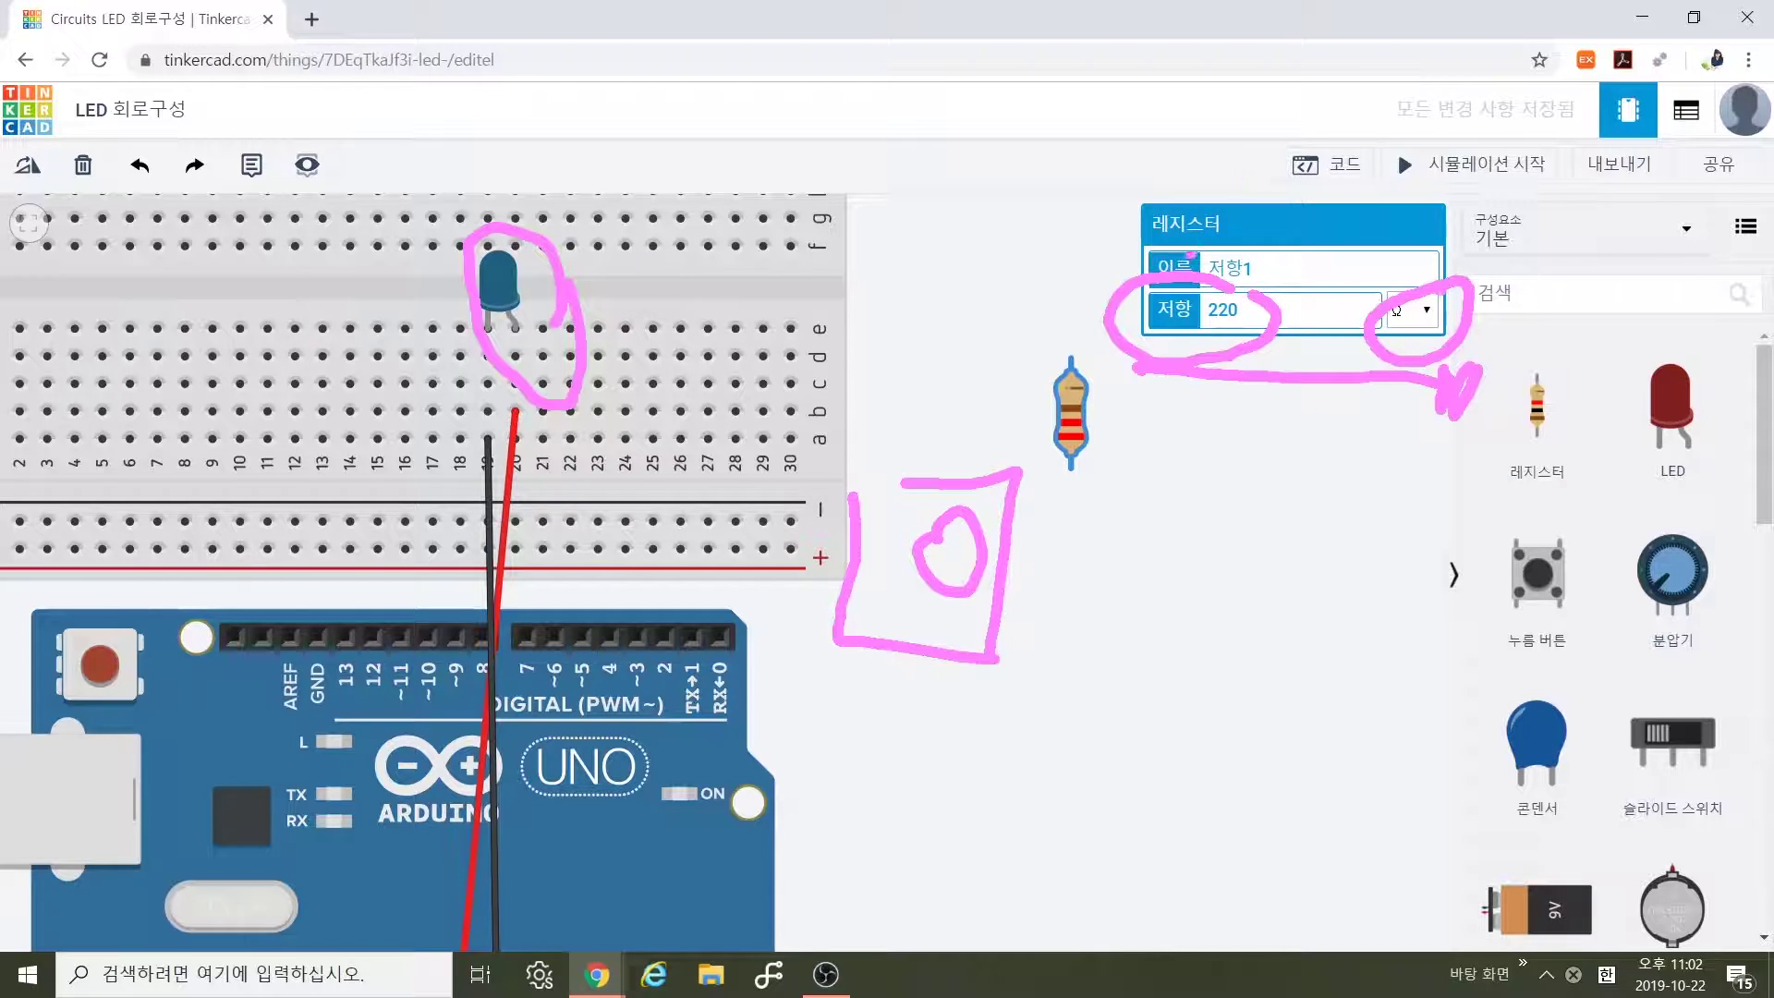
drag(1104, 280, 1109, 310)
key(Escape)
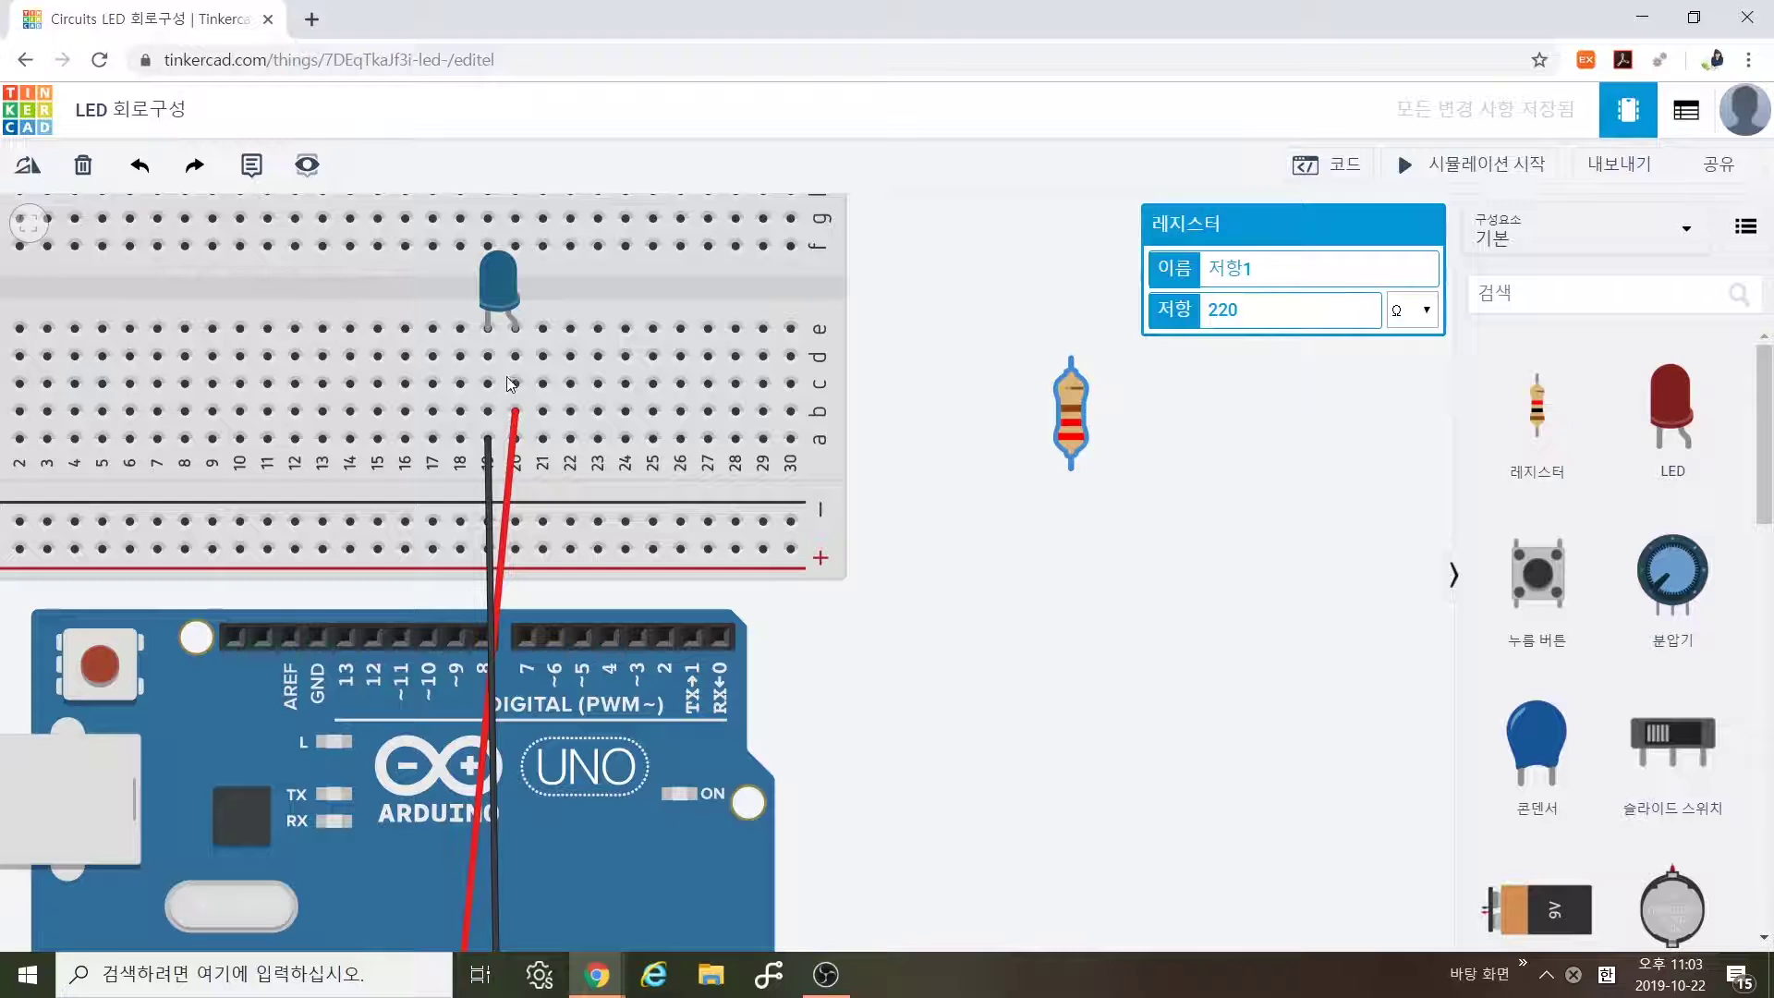
Move the red wire's breadboard end to hole a20 and the LED up to columns 19 and 20 of the upper breadboard section.
click(518, 414)
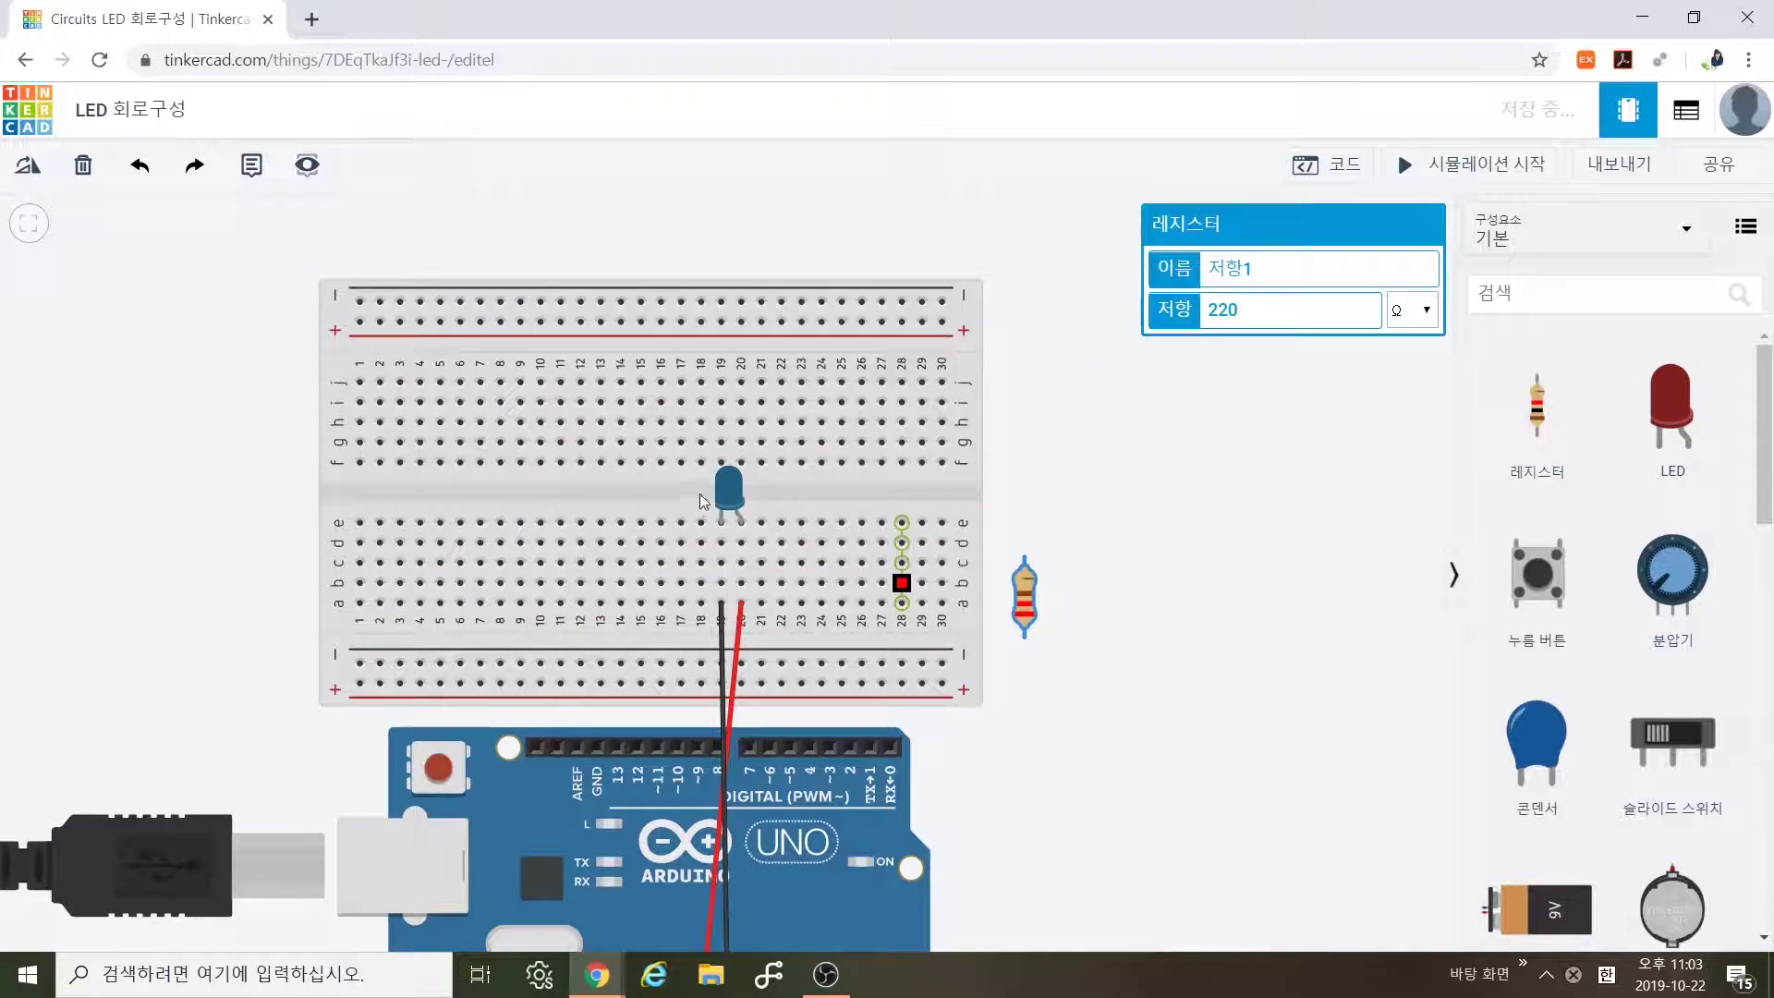
drag(736, 490, 739, 390)
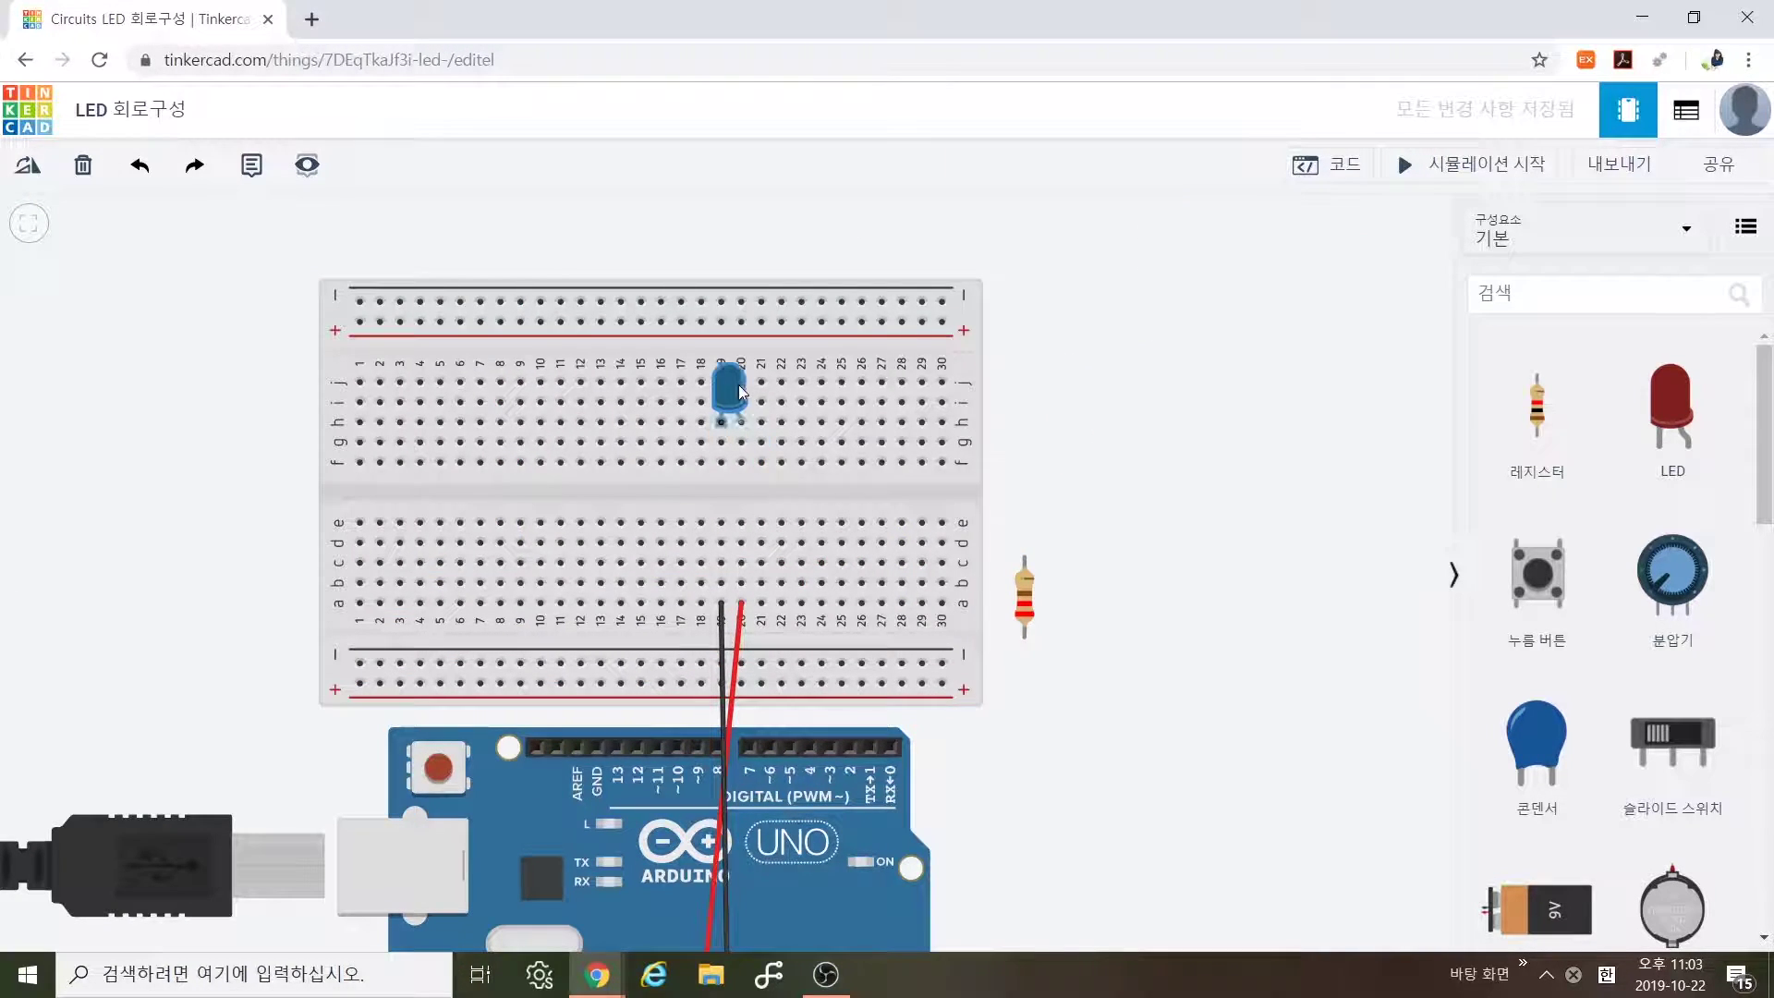
Place the resistor across the centre gap from f20 to d20 and move the black wire's breadboard end to f19.
click(1024, 605)
drag(1010, 628, 715, 538)
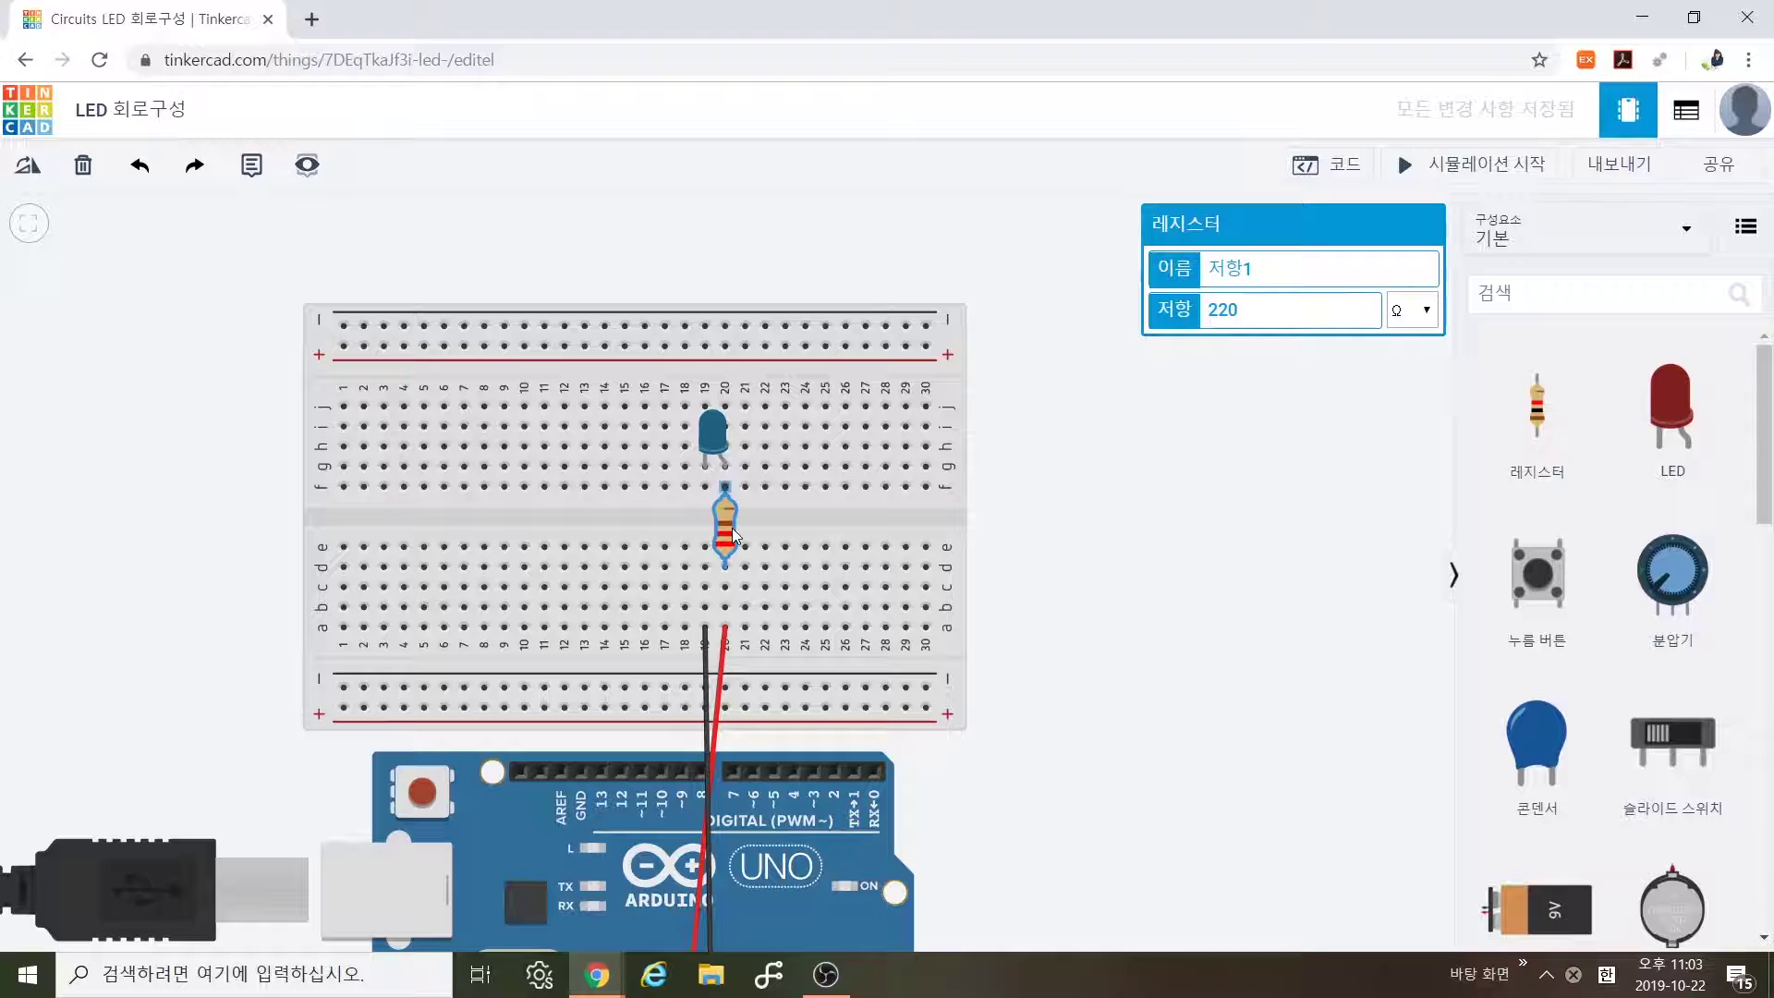
click(696, 614)
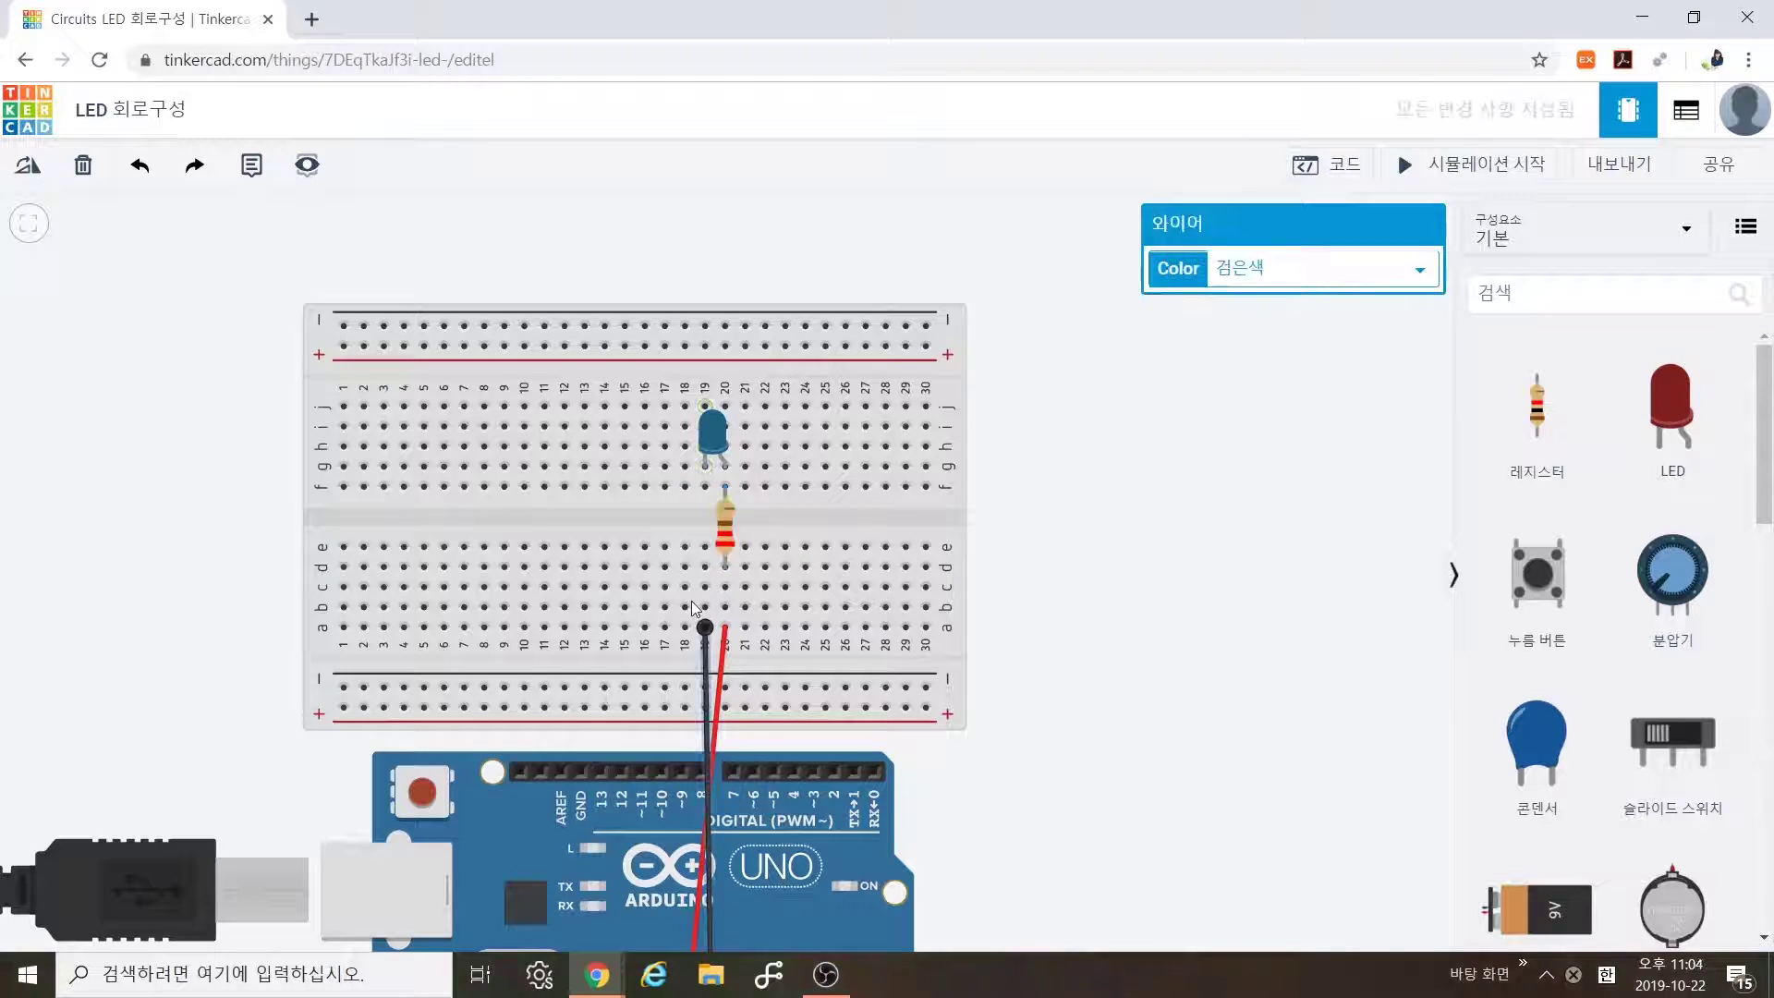
drag(705, 629, 700, 486)
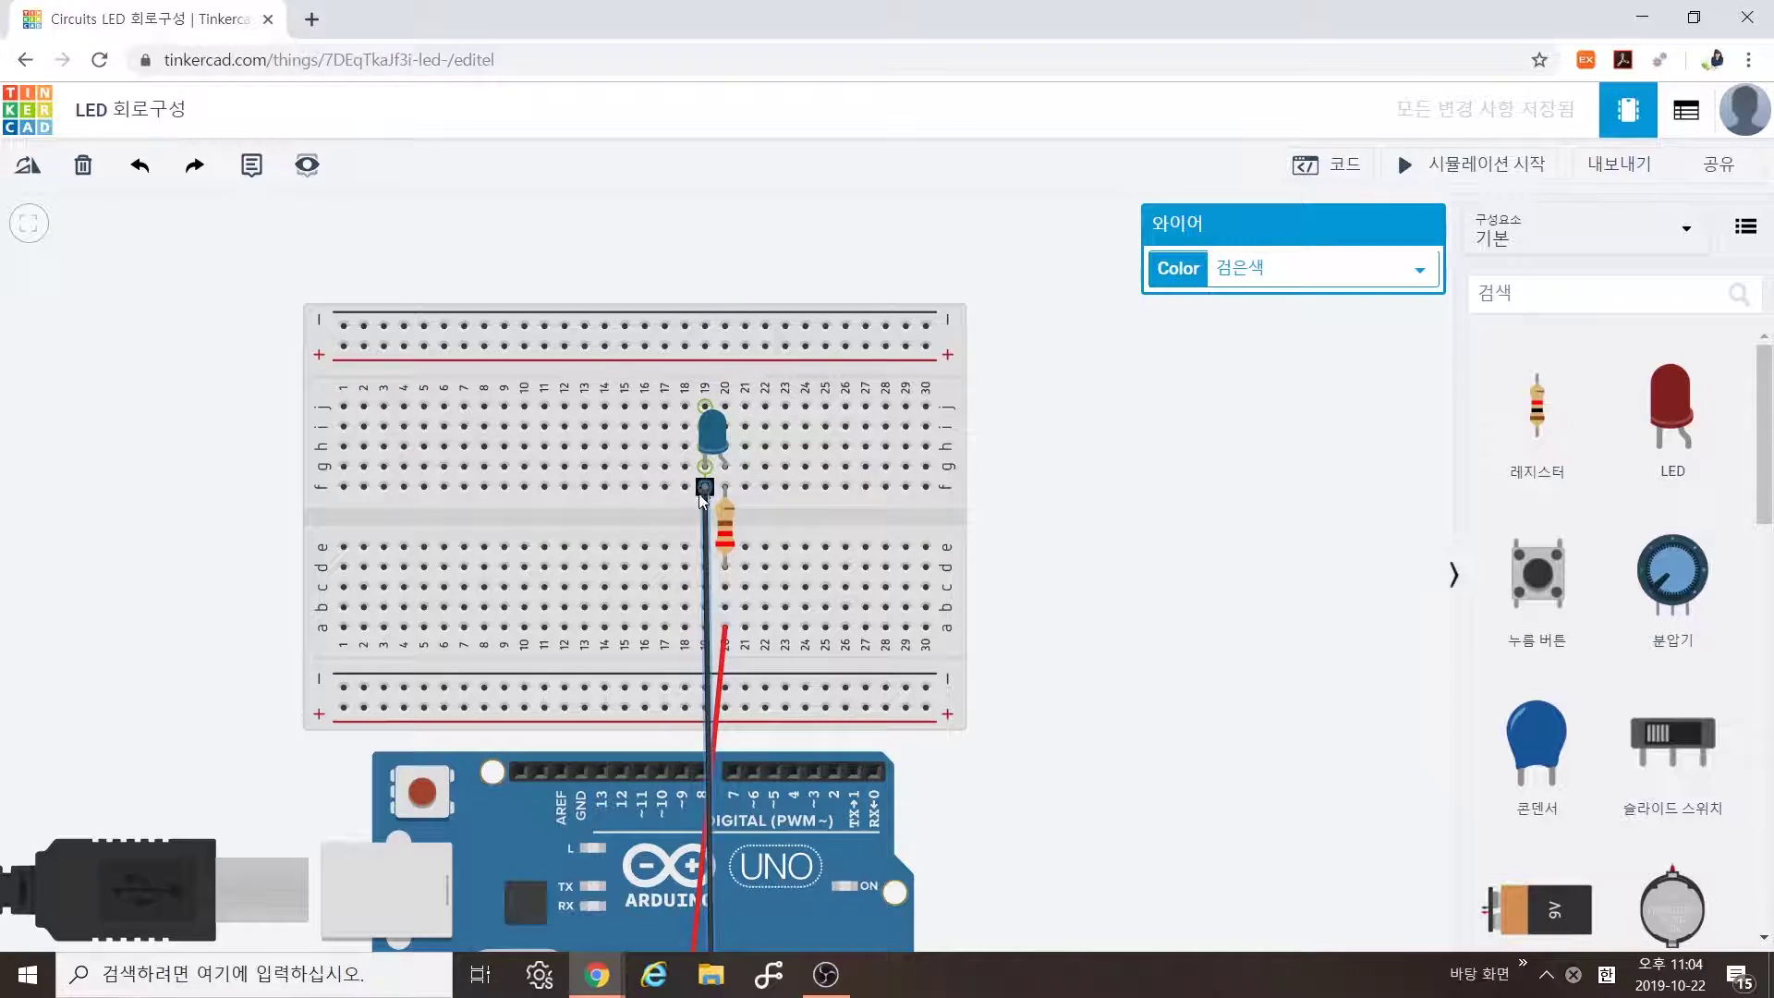
mouse_move(837, 503)
mouse_down()
mouse_move(807, 442)
mouse_move(823, 388)
mouse_move(835, 512)
mouse_up()
mouse_move(846, 547)
mouse_down()
mouse_move(812, 536)
mouse_move(818, 632)
mouse_move(850, 566)
mouse_move(965, 511)
mouse_move(864, 525)
mouse_up()
drag(874, 526, 894, 565)
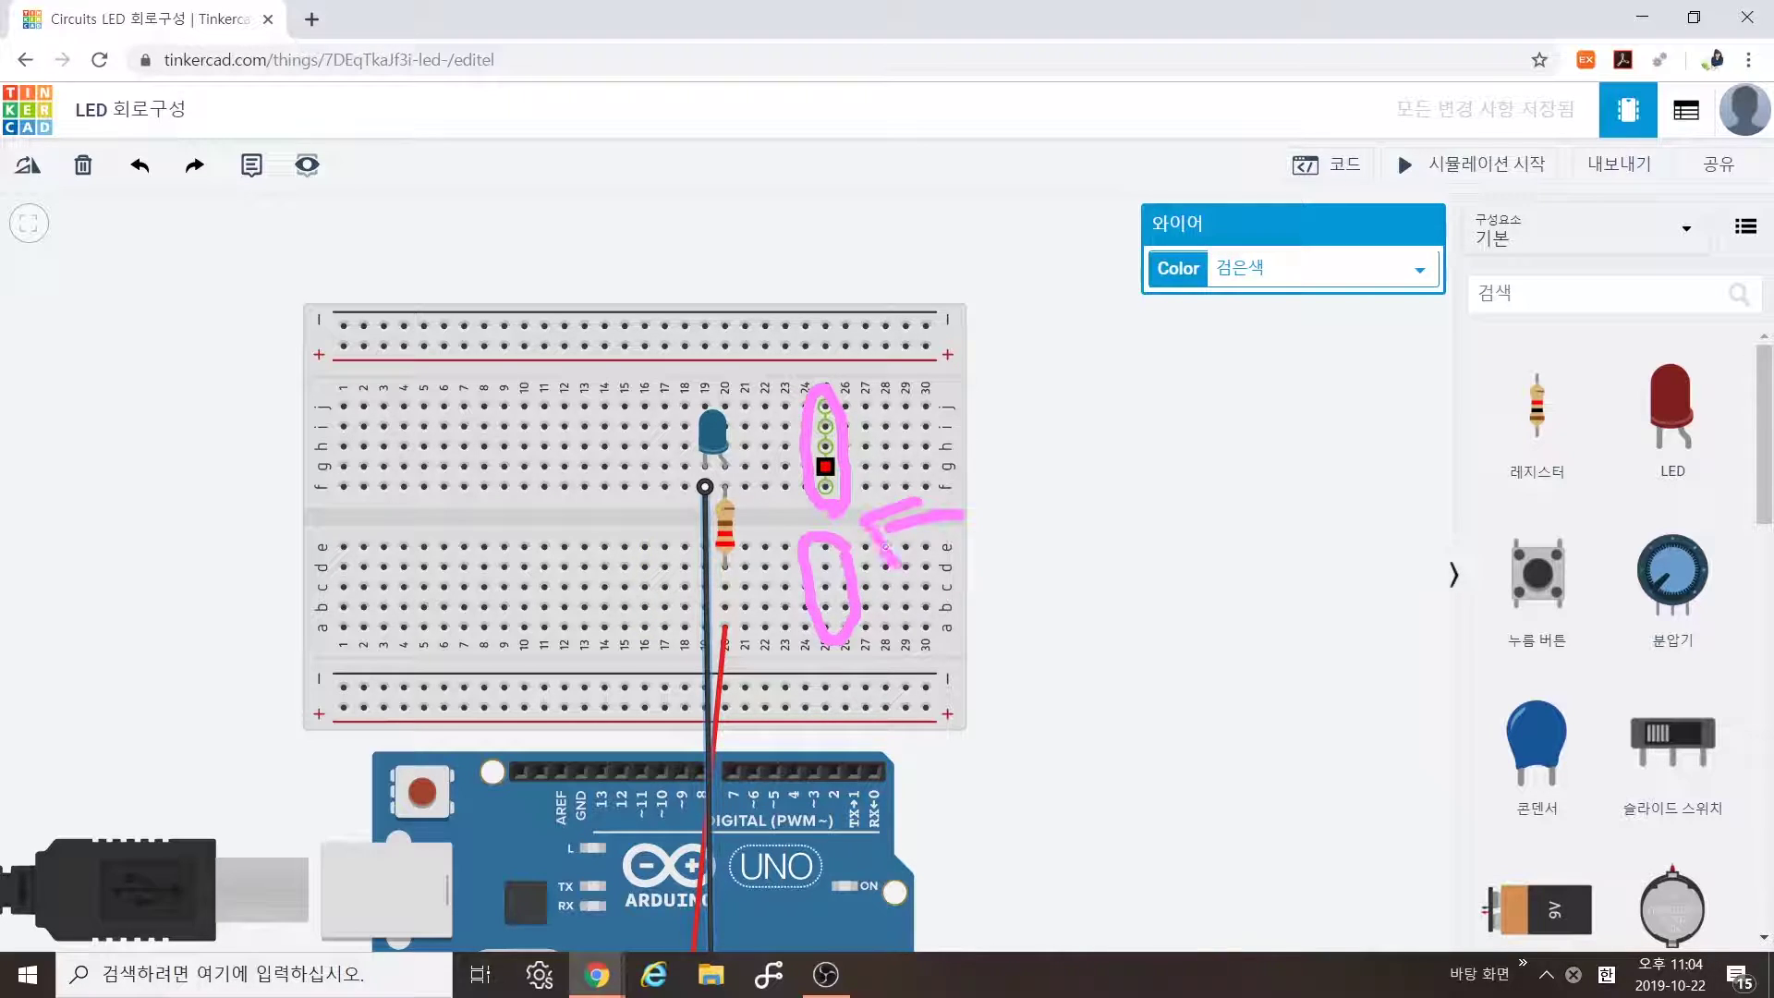
drag(859, 404, 834, 496)
mouse_move(673, 941)
mouse_down()
mouse_move(746, 726)
mouse_move(711, 616)
mouse_up()
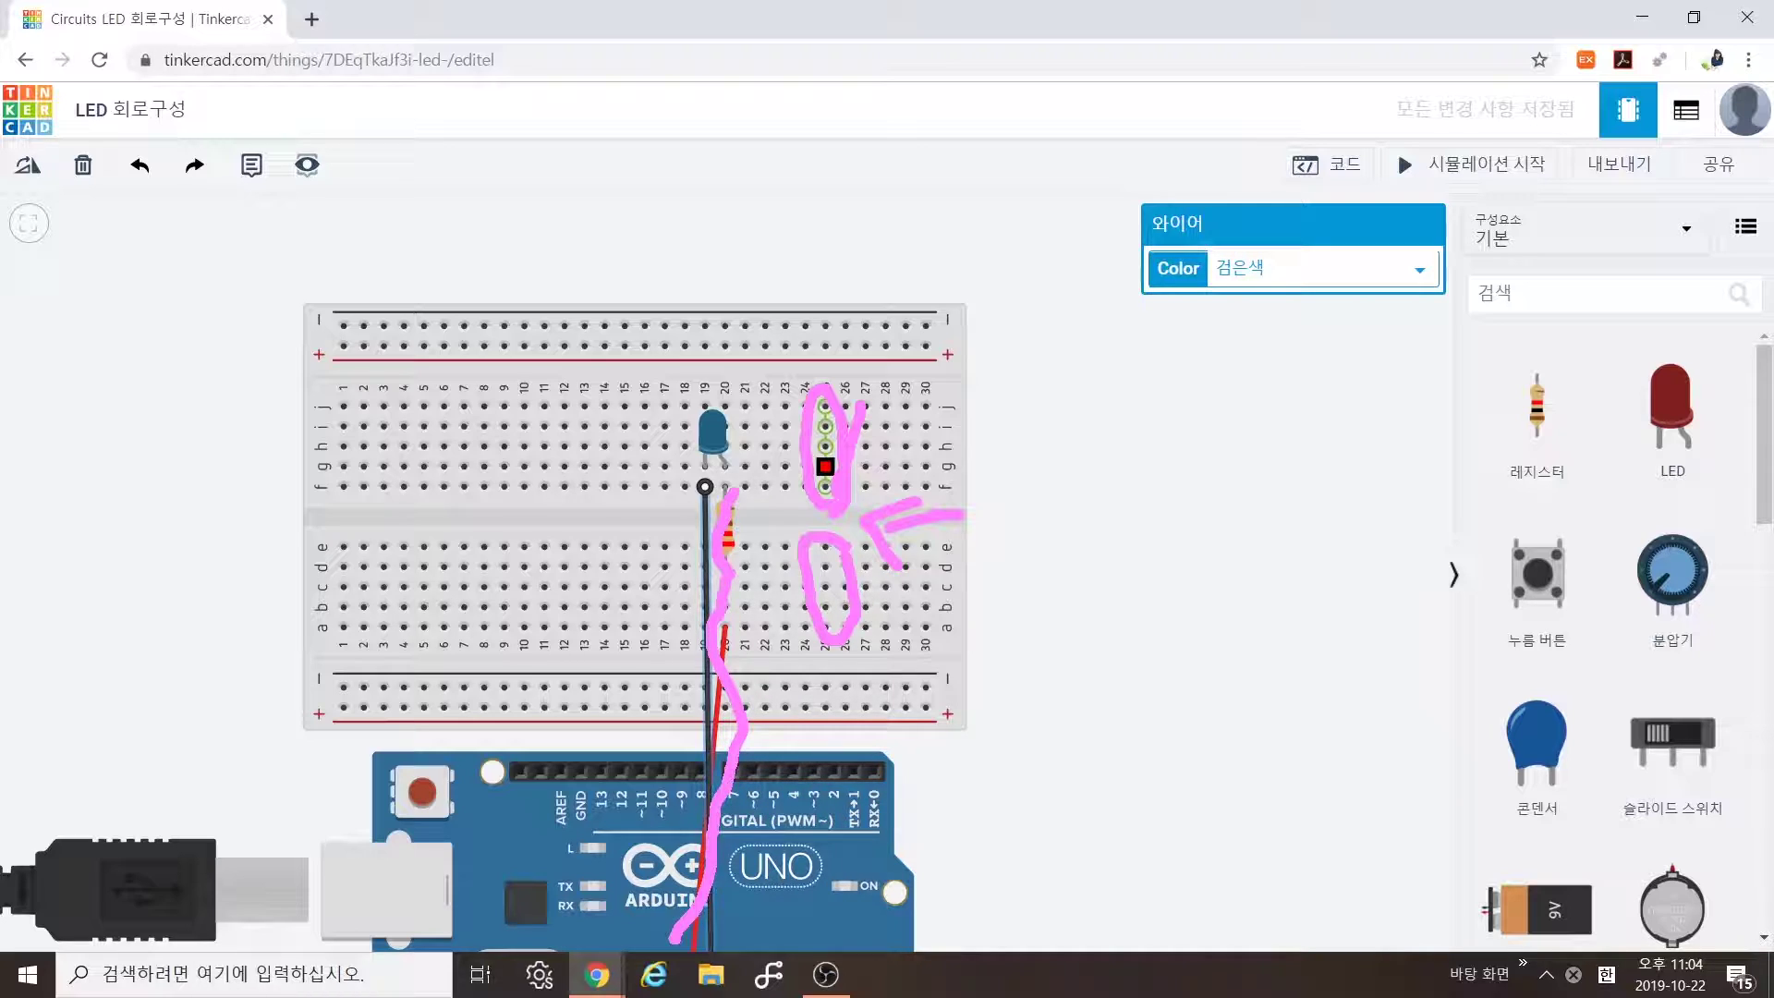
mouse_move(731, 490)
mouse_down()
mouse_move(759, 494)
mouse_move(718, 430)
mouse_move(744, 395)
mouse_move(707, 485)
mouse_move(677, 721)
mouse_move(721, 712)
mouse_up()
Undo the black wire's last move and return its breadboard end to hole f19 beneath the LED.
key(Escape)
key(ctrl+z)
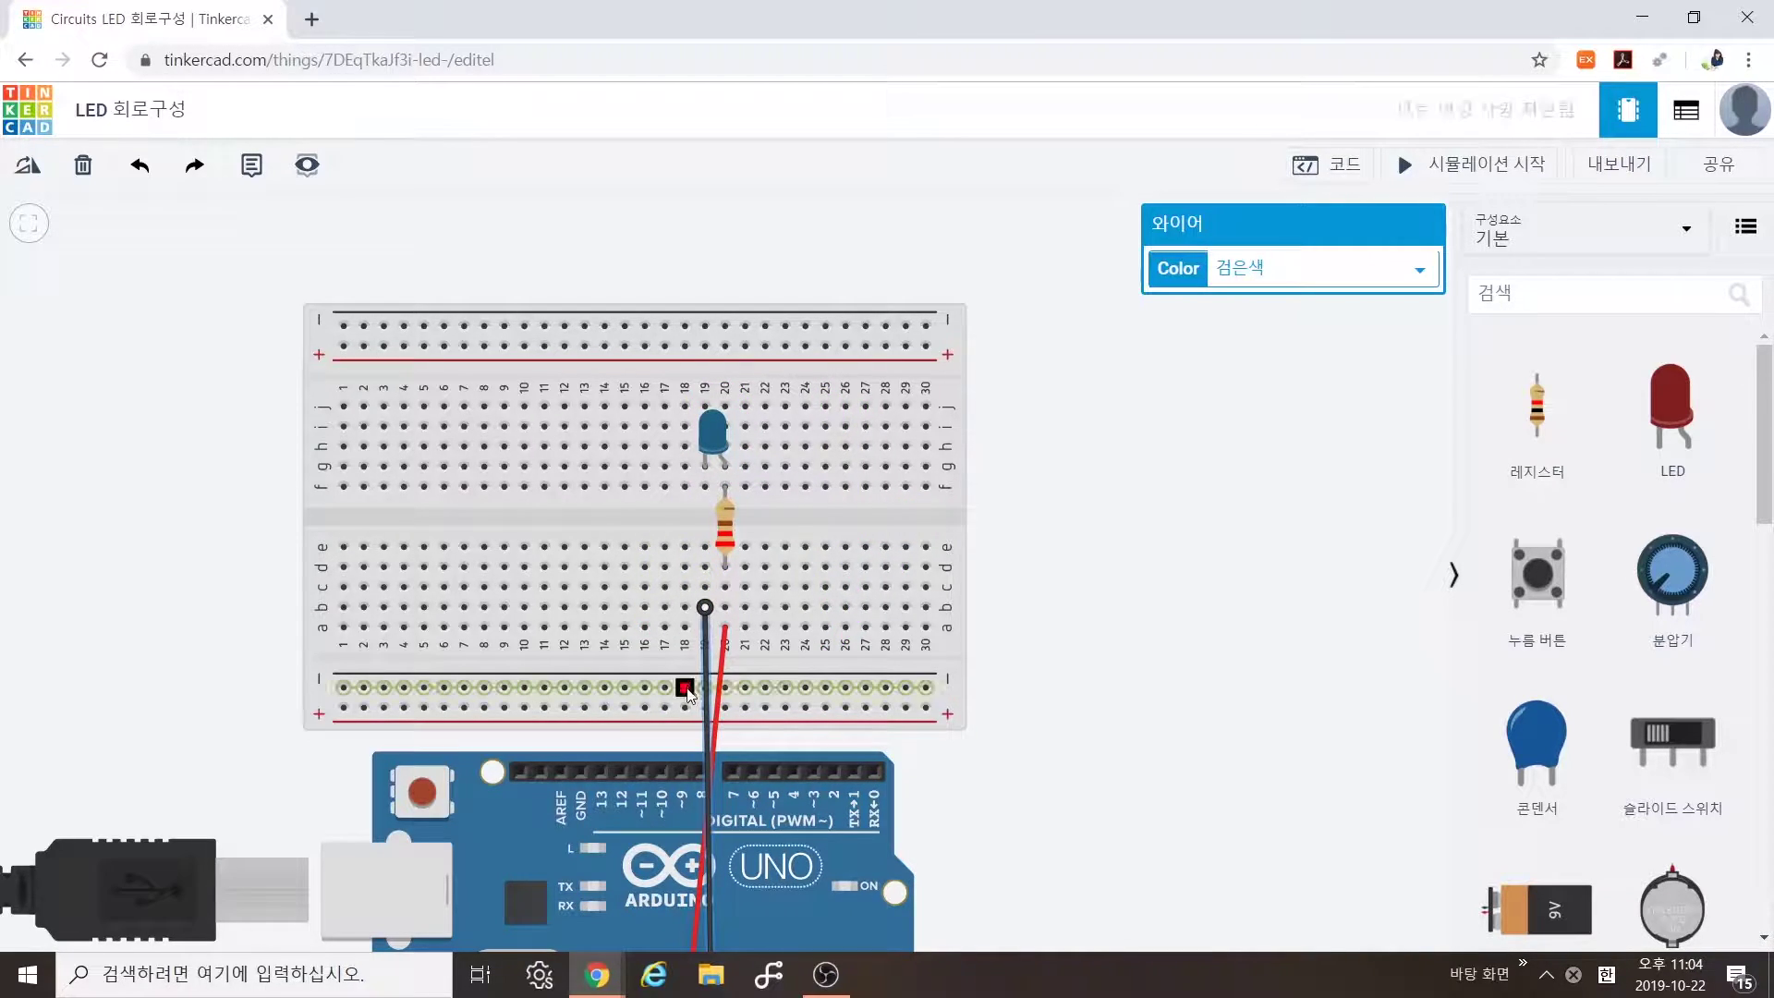
mouse_move(725, 693)
mouse_down()
mouse_move(750, 645)
mouse_move(732, 473)
mouse_move(693, 451)
mouse_up()
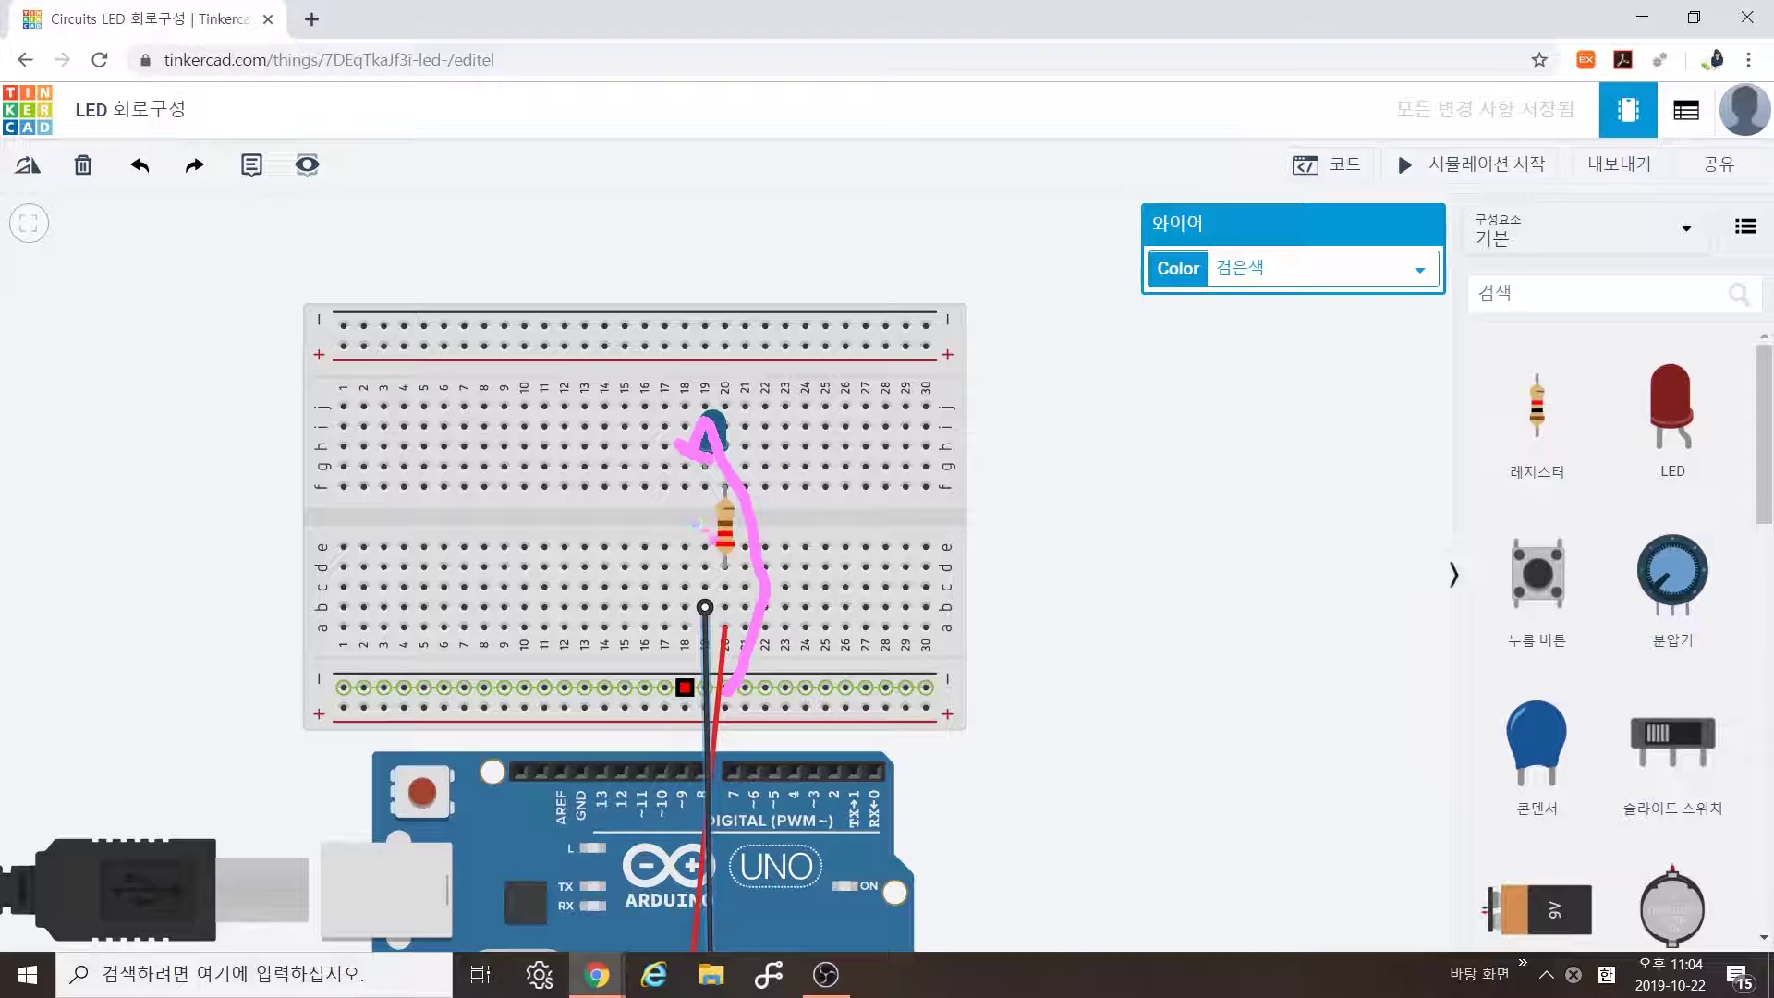
mouse_move(513, 497)
mouse_down()
mouse_move(611, 511)
mouse_move(590, 531)
mouse_up()
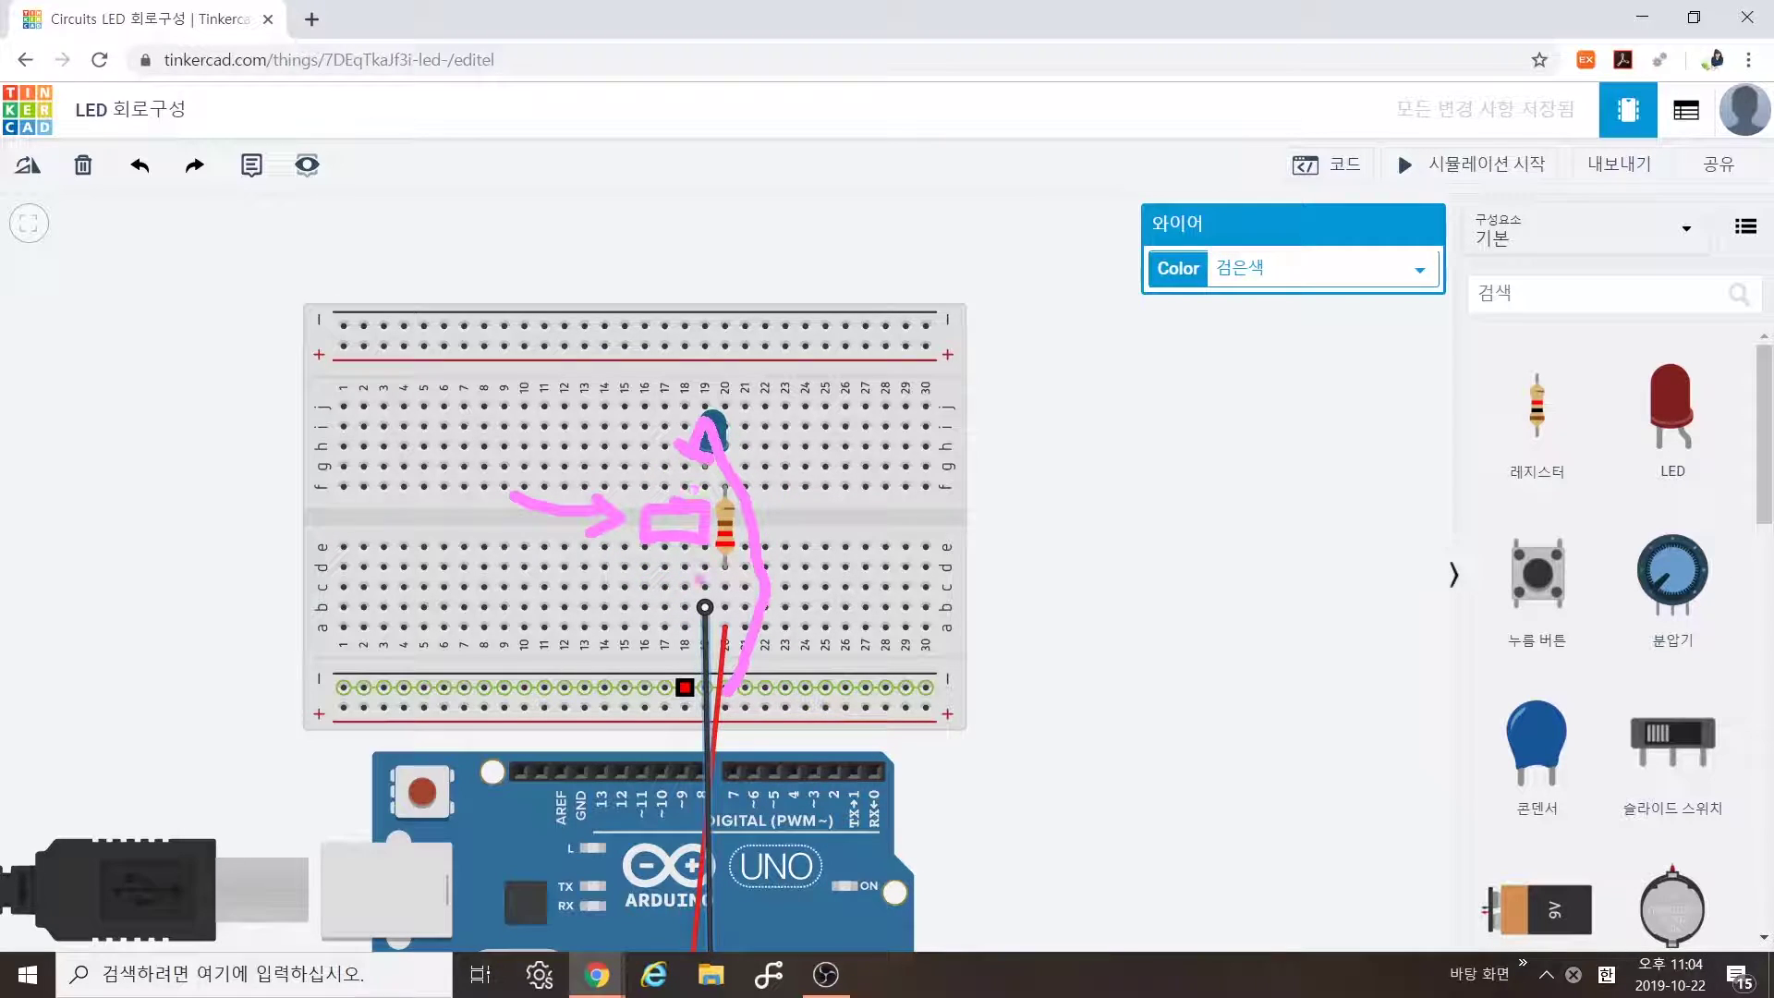
key(Escape)
mouse_move(705, 607)
mouse_down()
mouse_move(676, 495)
mouse_move(704, 467)
mouse_up()
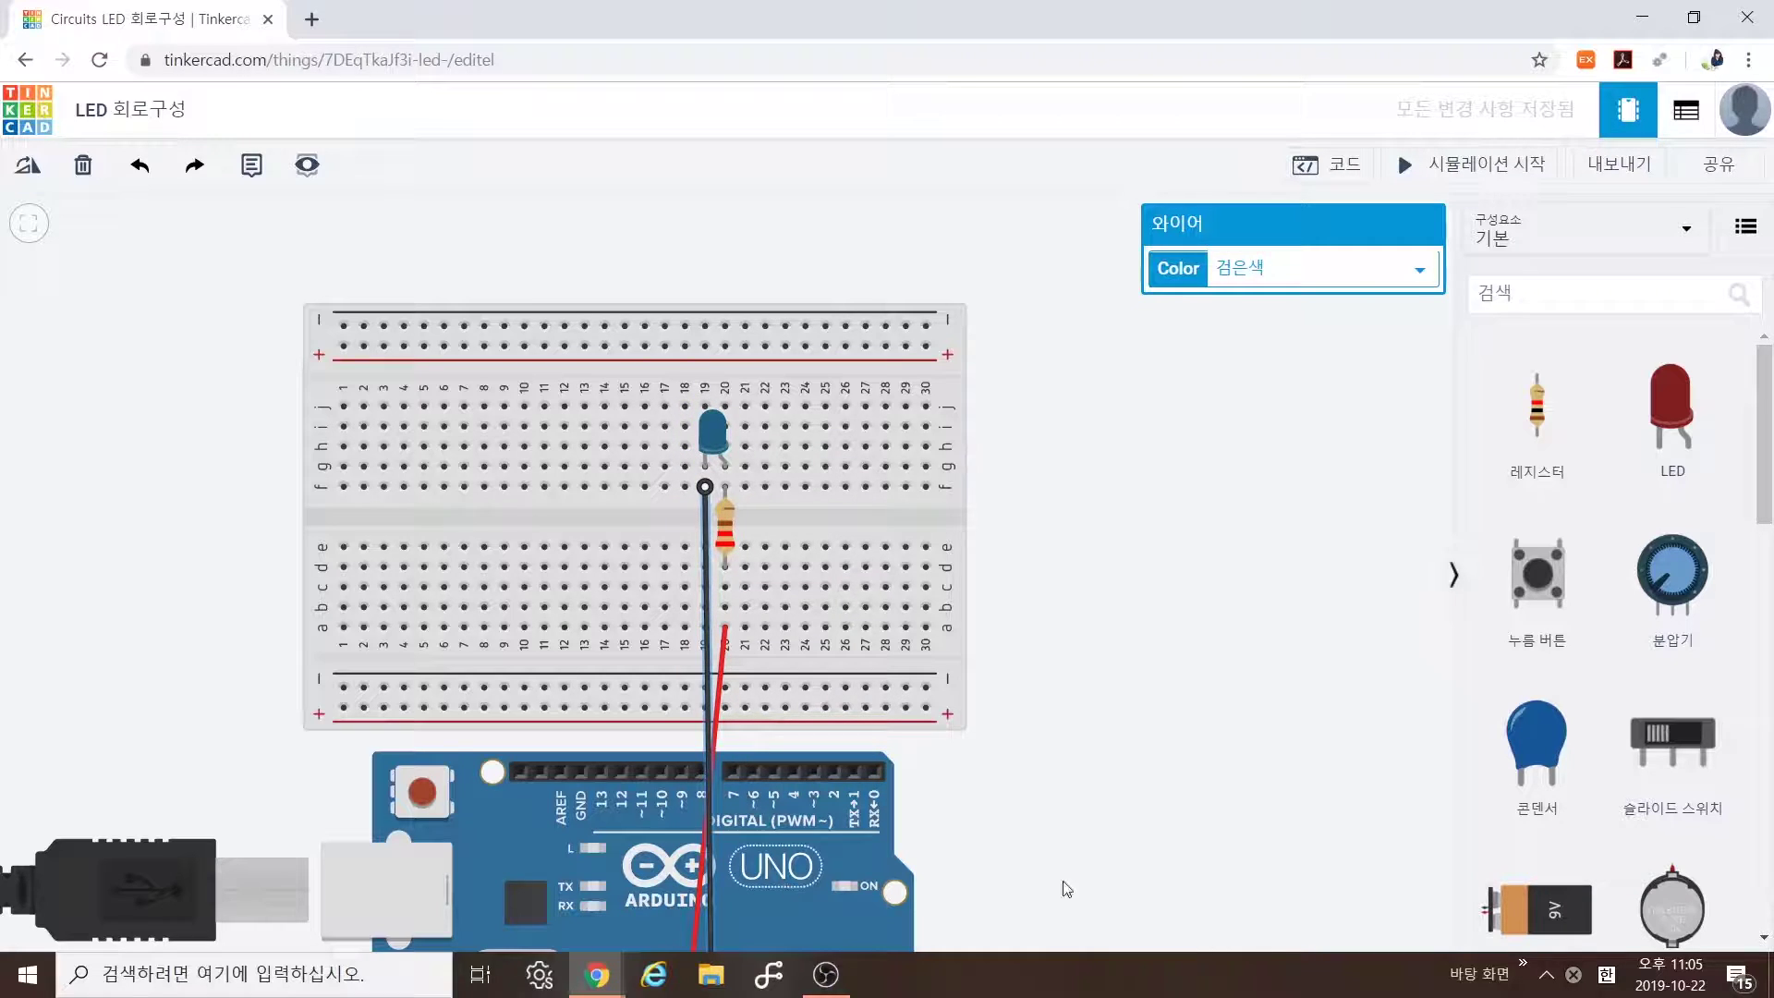
Start the simulation to test the LED circuit with its series resistor.
drag(1049, 753, 1042, 566)
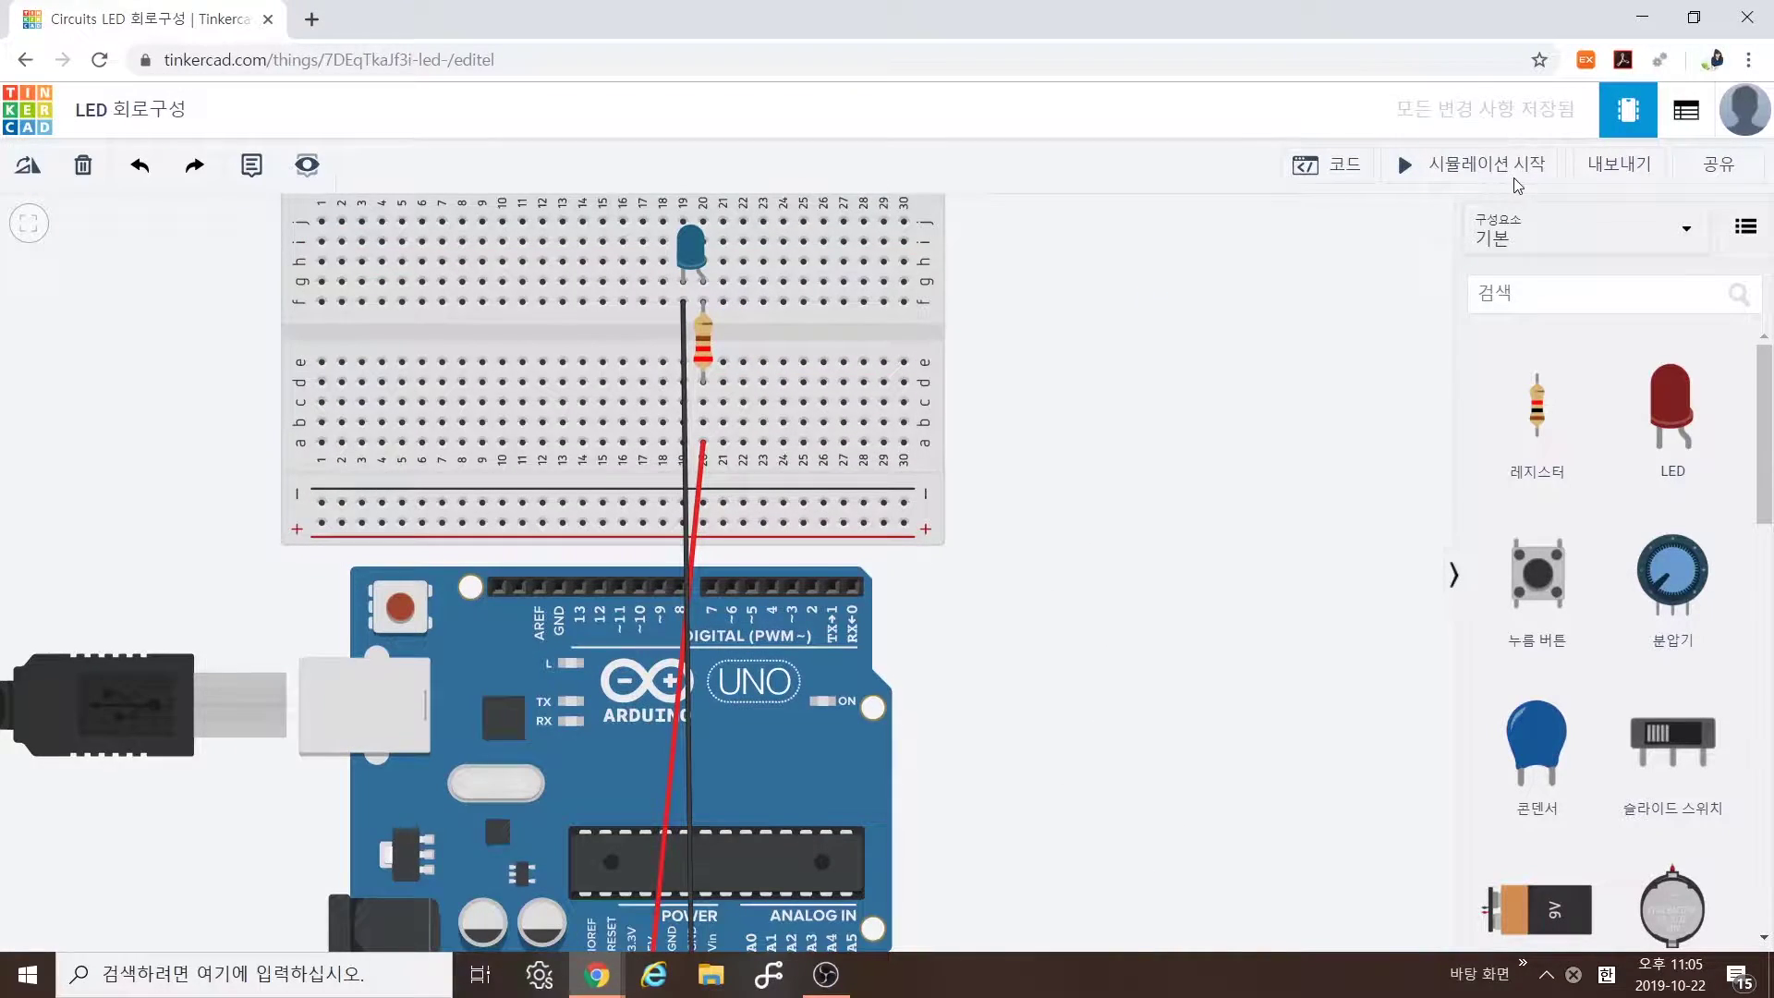
click(1520, 174)
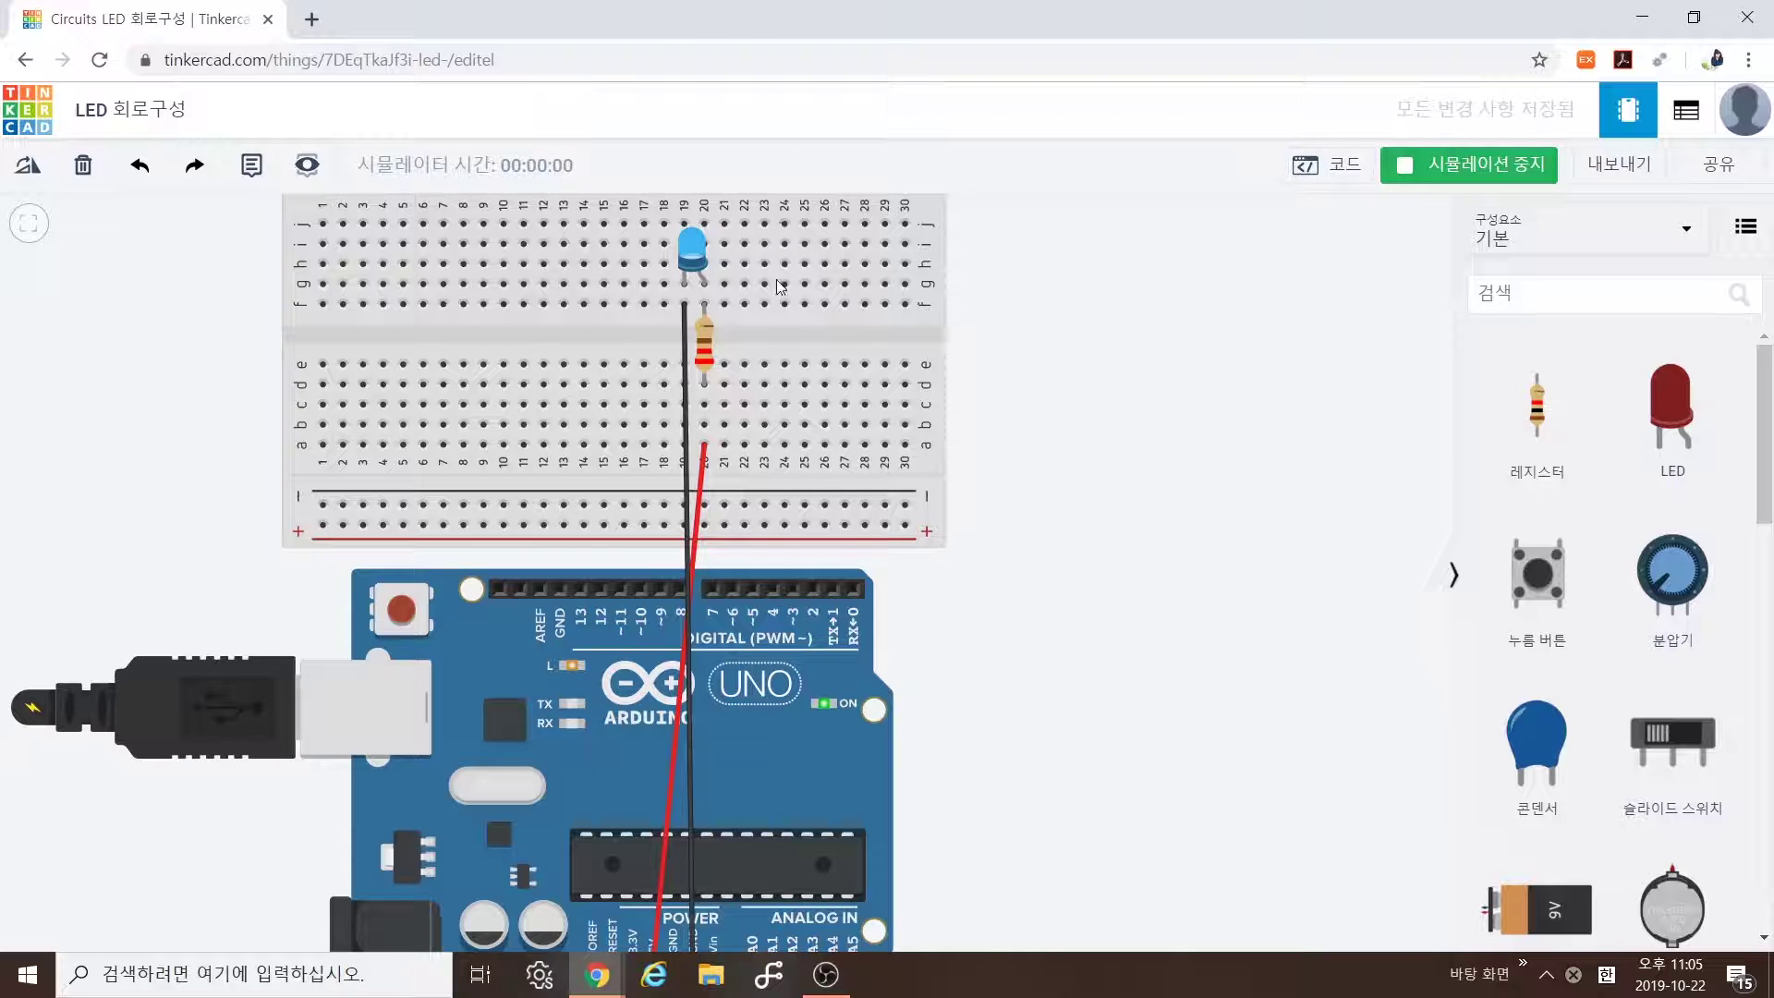
mouse_move(766, 274)
mouse_down()
mouse_move(596, 263)
mouse_move(756, 277)
mouse_up()
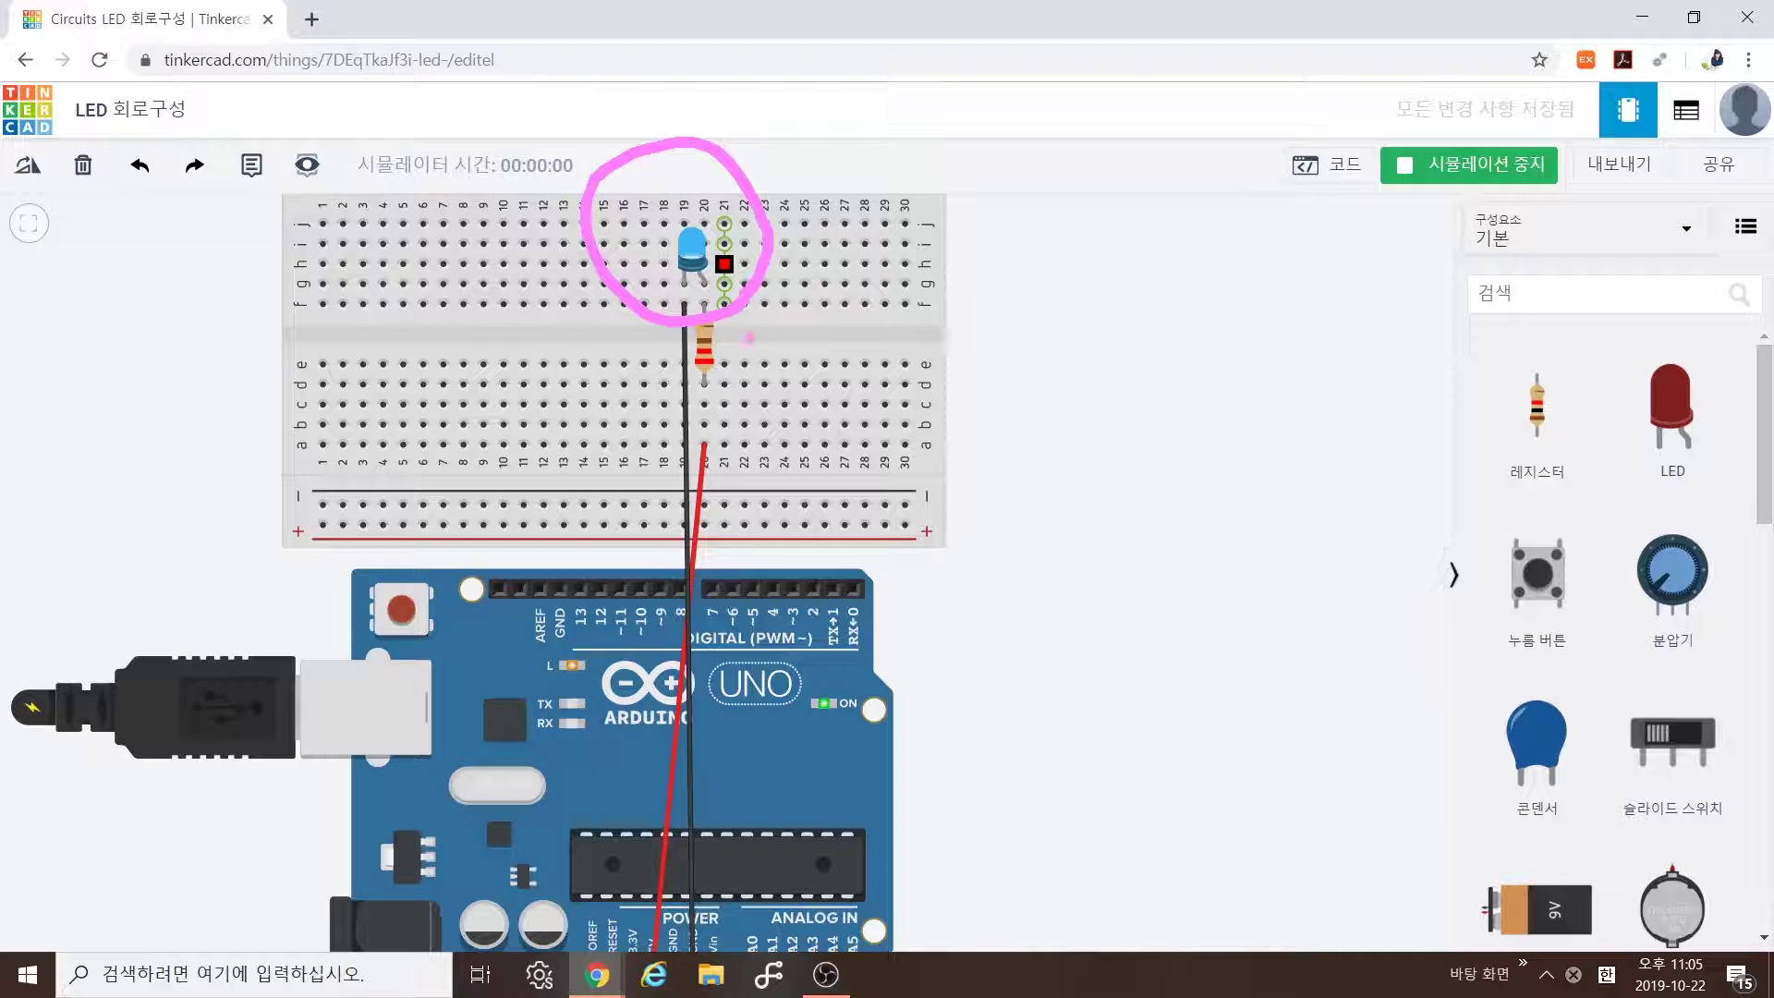
drag(792, 276, 865, 248)
drag(1038, 337, 1105, 435)
mouse_move(1115, 368)
mouse_down()
mouse_move(1178, 349)
mouse_move(1160, 374)
mouse_up()
mouse_move(1107, 427)
mouse_down()
mouse_move(1177, 399)
mouse_move(1204, 435)
mouse_up()
mouse_move(1190, 375)
mouse_down()
mouse_move(1243, 384)
mouse_move(1194, 466)
mouse_up()
drag(895, 530, 1322, 522)
mouse_move(888, 494)
mouse_down()
mouse_move(943, 545)
mouse_move(947, 506)
mouse_up()
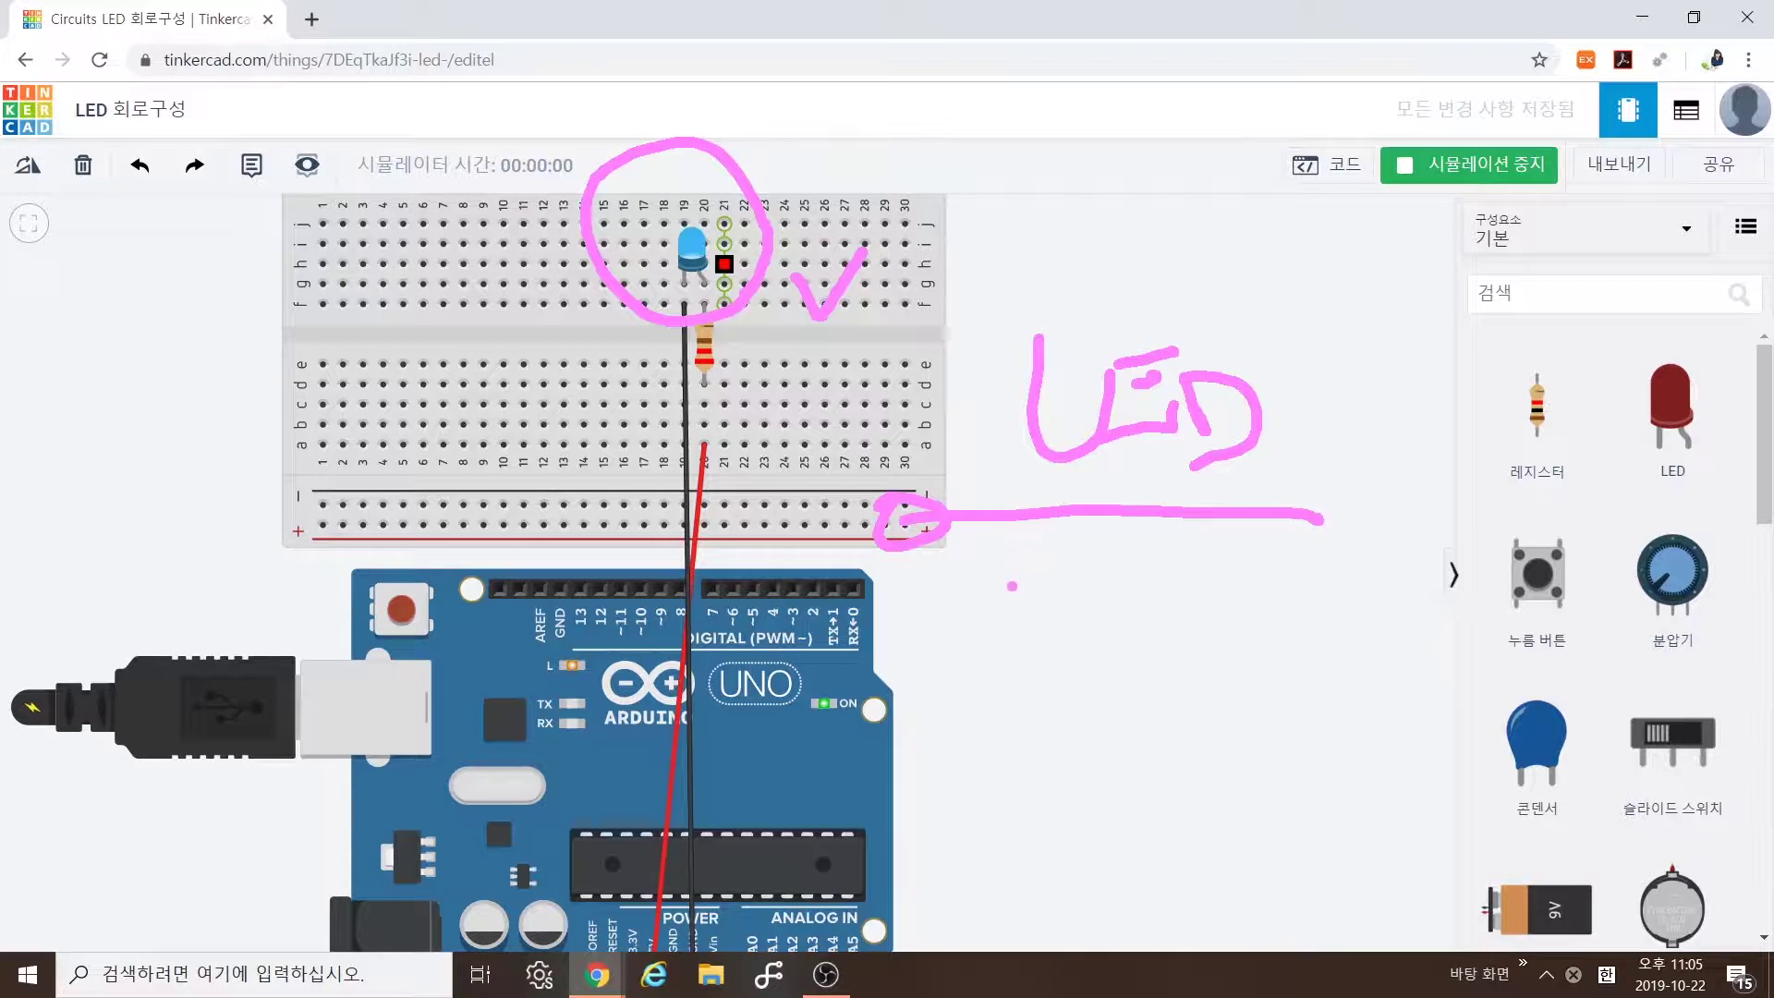
key(Escape)
drag(977, 324, 1045, 442)
drag(1033, 374, 1131, 365)
mouse_move(1045, 414)
mouse_down()
mouse_move(1106, 407)
mouse_move(1049, 443)
mouse_move(1112, 439)
mouse_up()
mouse_move(1123, 375)
mouse_down()
mouse_move(1151, 452)
mouse_move(1194, 414)
mouse_up()
mouse_move(1001, 548)
mouse_down()
mouse_move(1000, 597)
mouse_move(1022, 591)
mouse_up()
drag(1124, 509, 1153, 561)
mouse_move(1139, 594)
mouse_down()
mouse_move(1118, 592)
mouse_move(1144, 627)
mouse_up()
mouse_move(1210, 514)
mouse_down()
mouse_move(1197, 560)
mouse_move(1243, 569)
mouse_move(1238, 632)
mouse_move(1291, 637)
mouse_move(1218, 630)
mouse_up()
drag(1089, 545, 1148, 549)
mouse_move(987, 778)
mouse_down()
mouse_move(1033, 800)
mouse_move(1063, 765)
mouse_move(1039, 806)
mouse_up()
mouse_move(1144, 766)
mouse_down()
mouse_move(1150, 836)
mouse_move(1222, 848)
mouse_move(1255, 805)
mouse_up()
drag(1252, 776, 1256, 891)
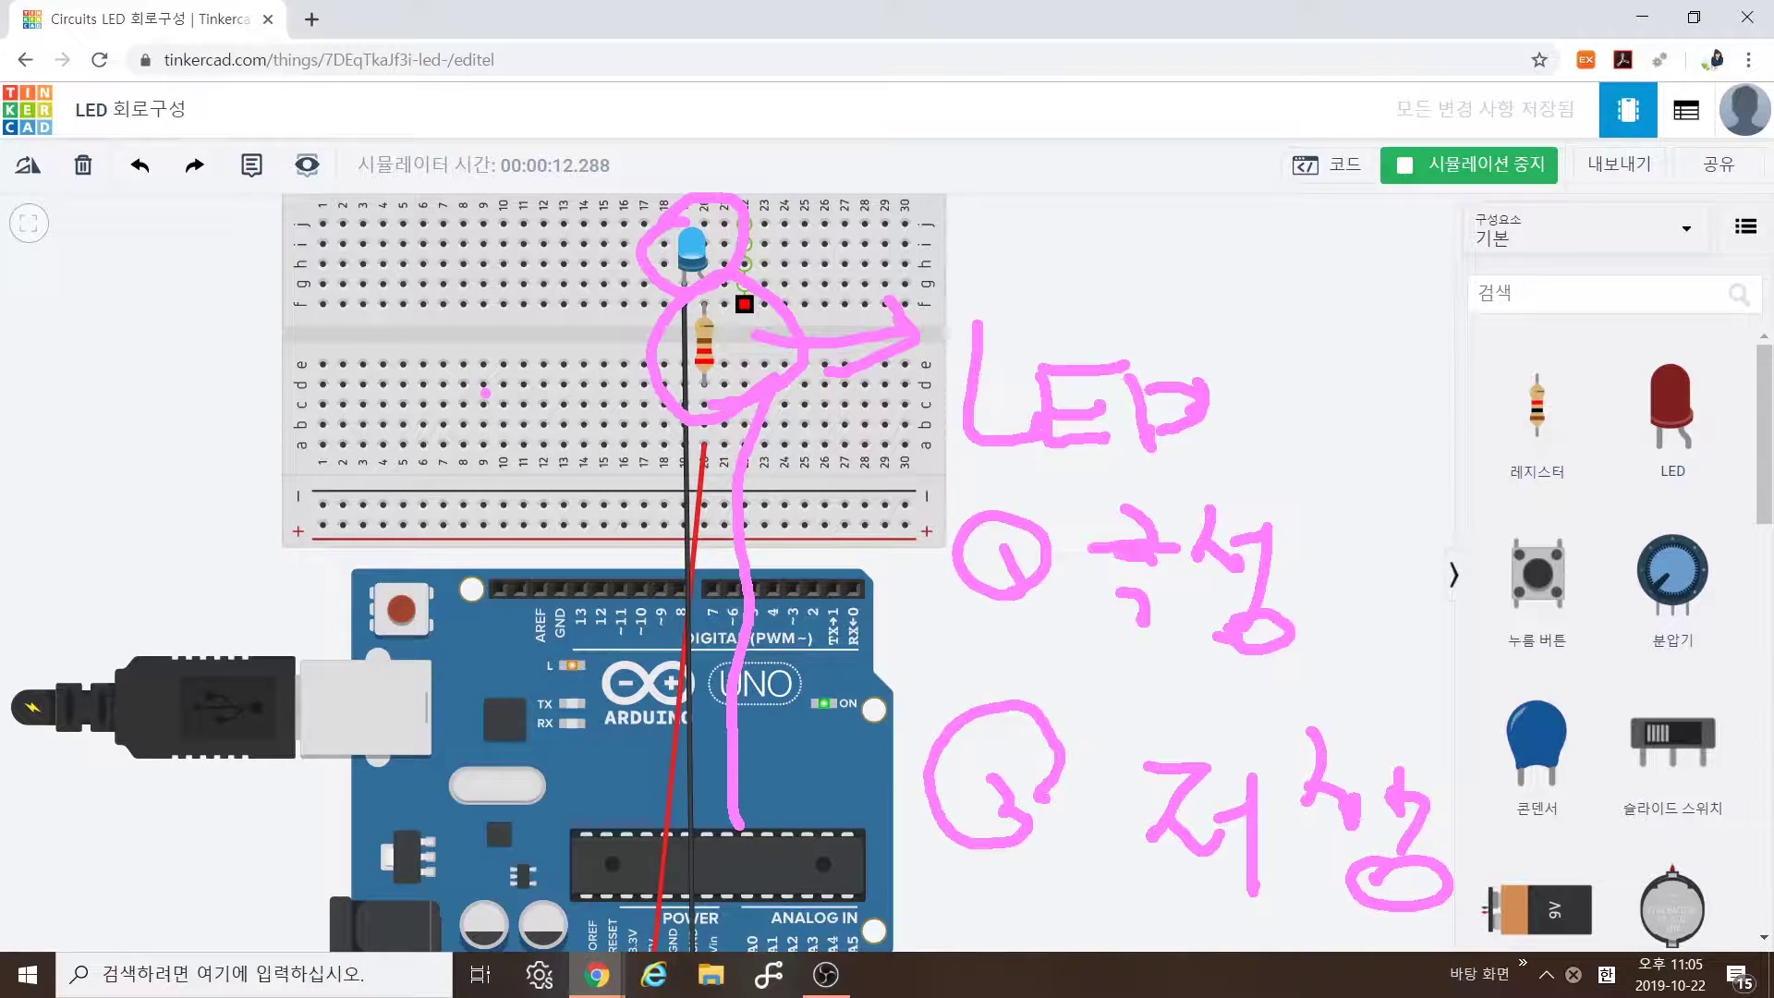
drag(664, 865, 723, 422)
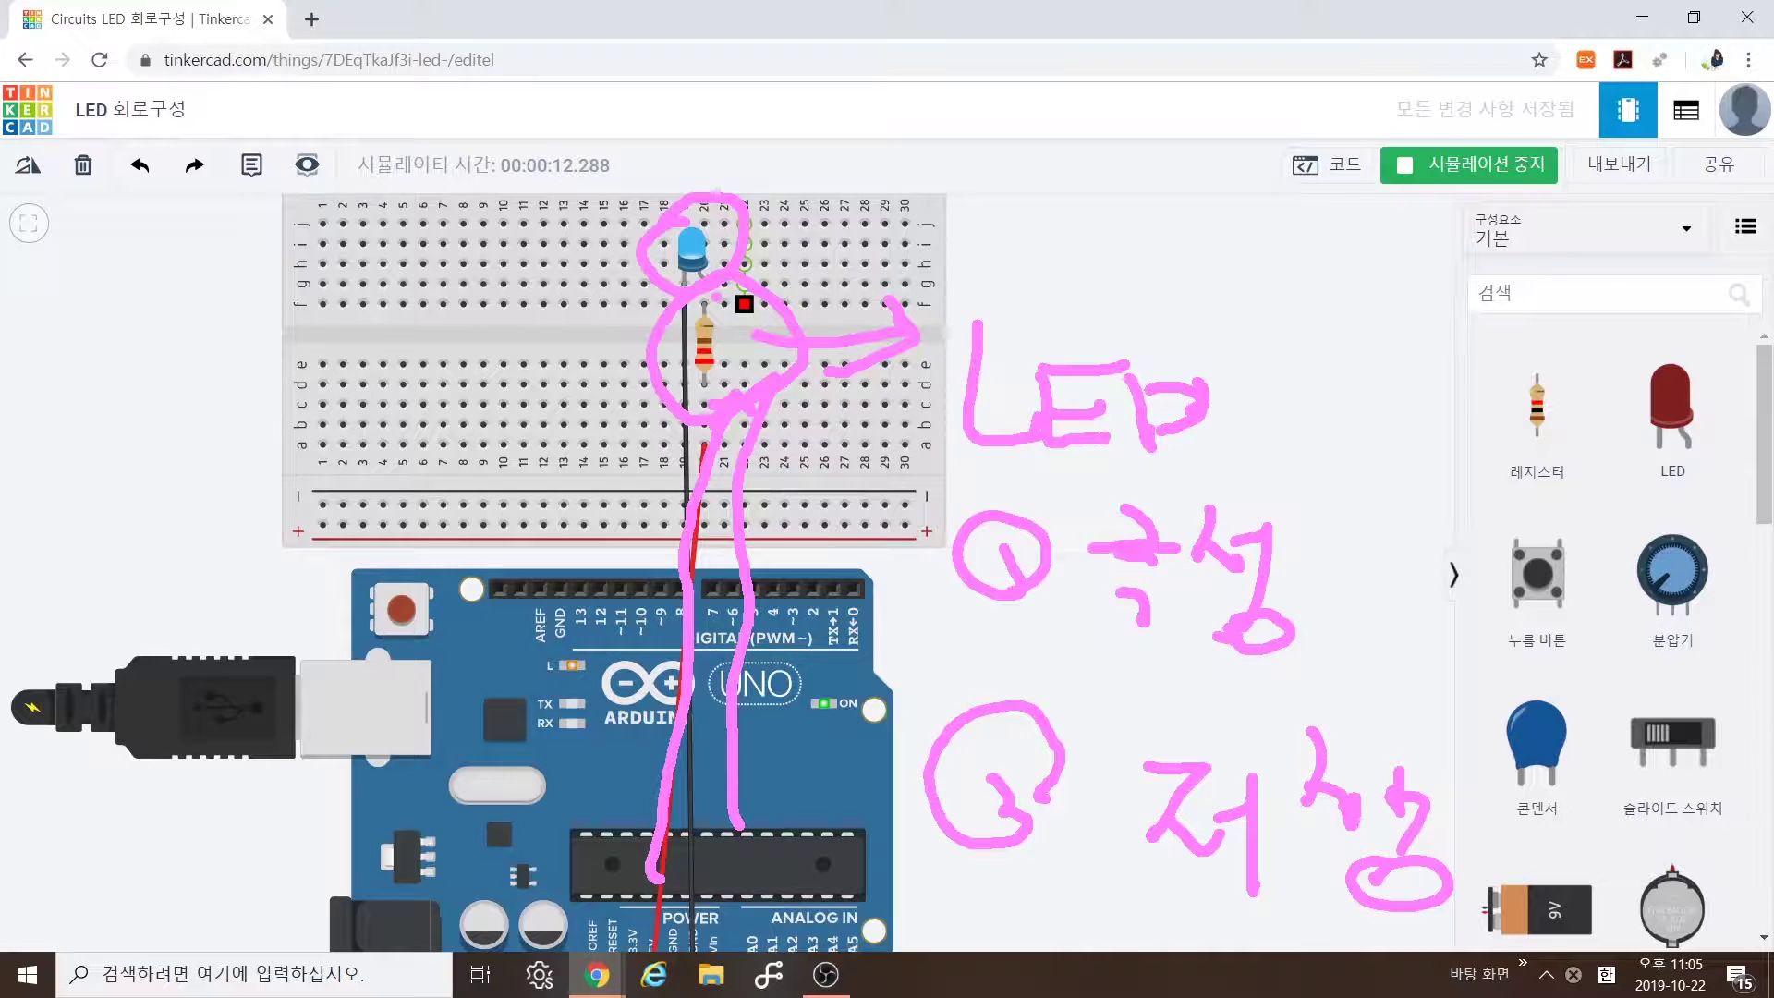
mouse_move(730, 295)
mouse_down()
mouse_move(718, 238)
mouse_move(733, 241)
mouse_up()
mouse_move(646, 296)
mouse_down()
mouse_move(636, 307)
mouse_move(703, 298)
mouse_up()
mouse_move(716, 194)
mouse_down()
mouse_move(616, 308)
mouse_move(658, 210)
mouse_move(760, 281)
mouse_up()
drag(845, 500, 929, 502)
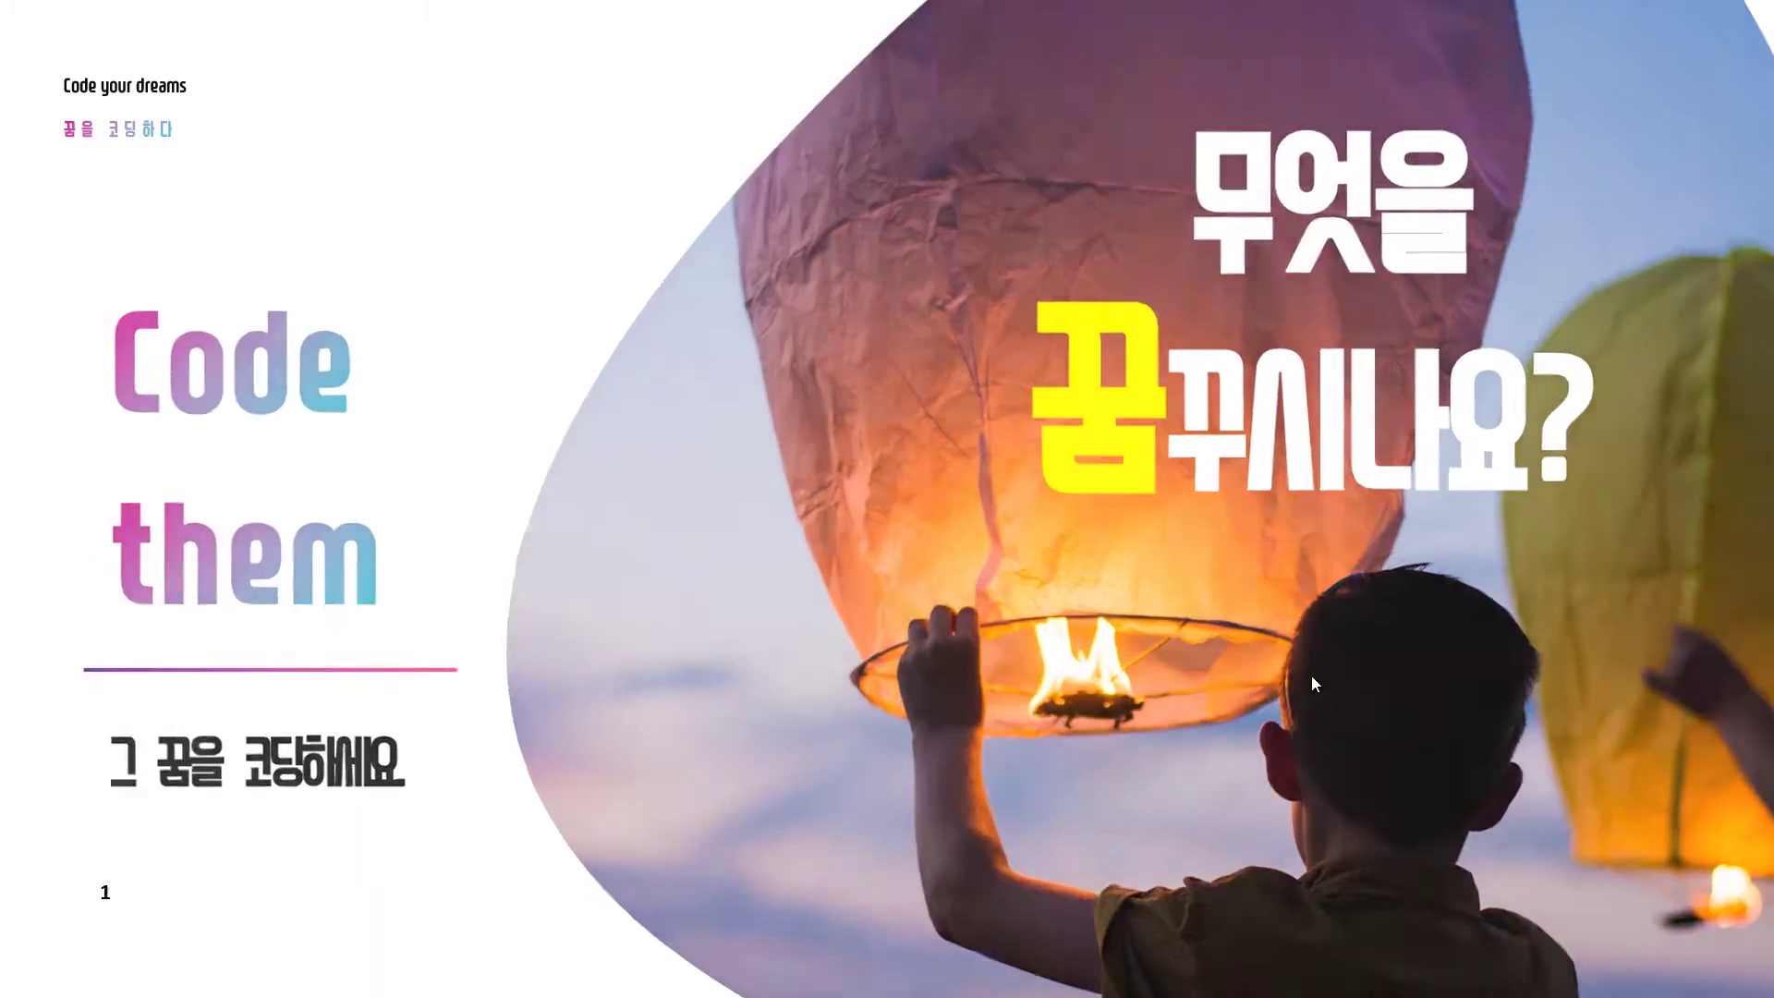
click(1313, 677)
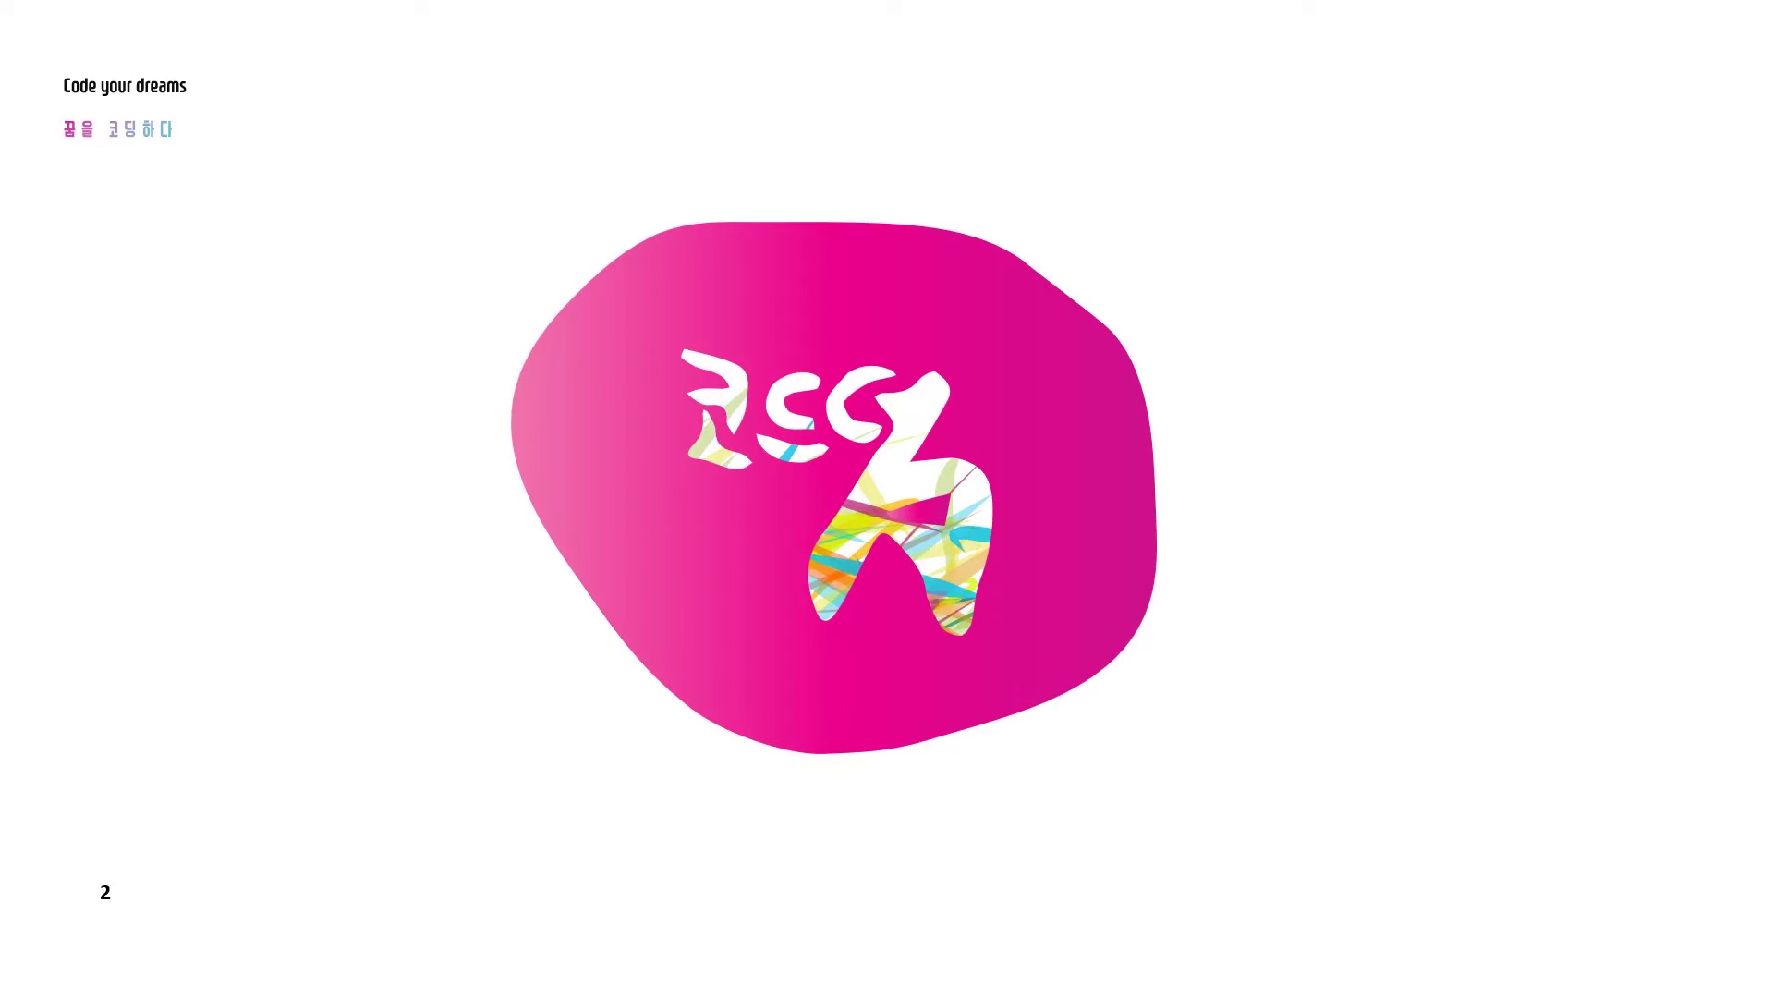
key(Right)
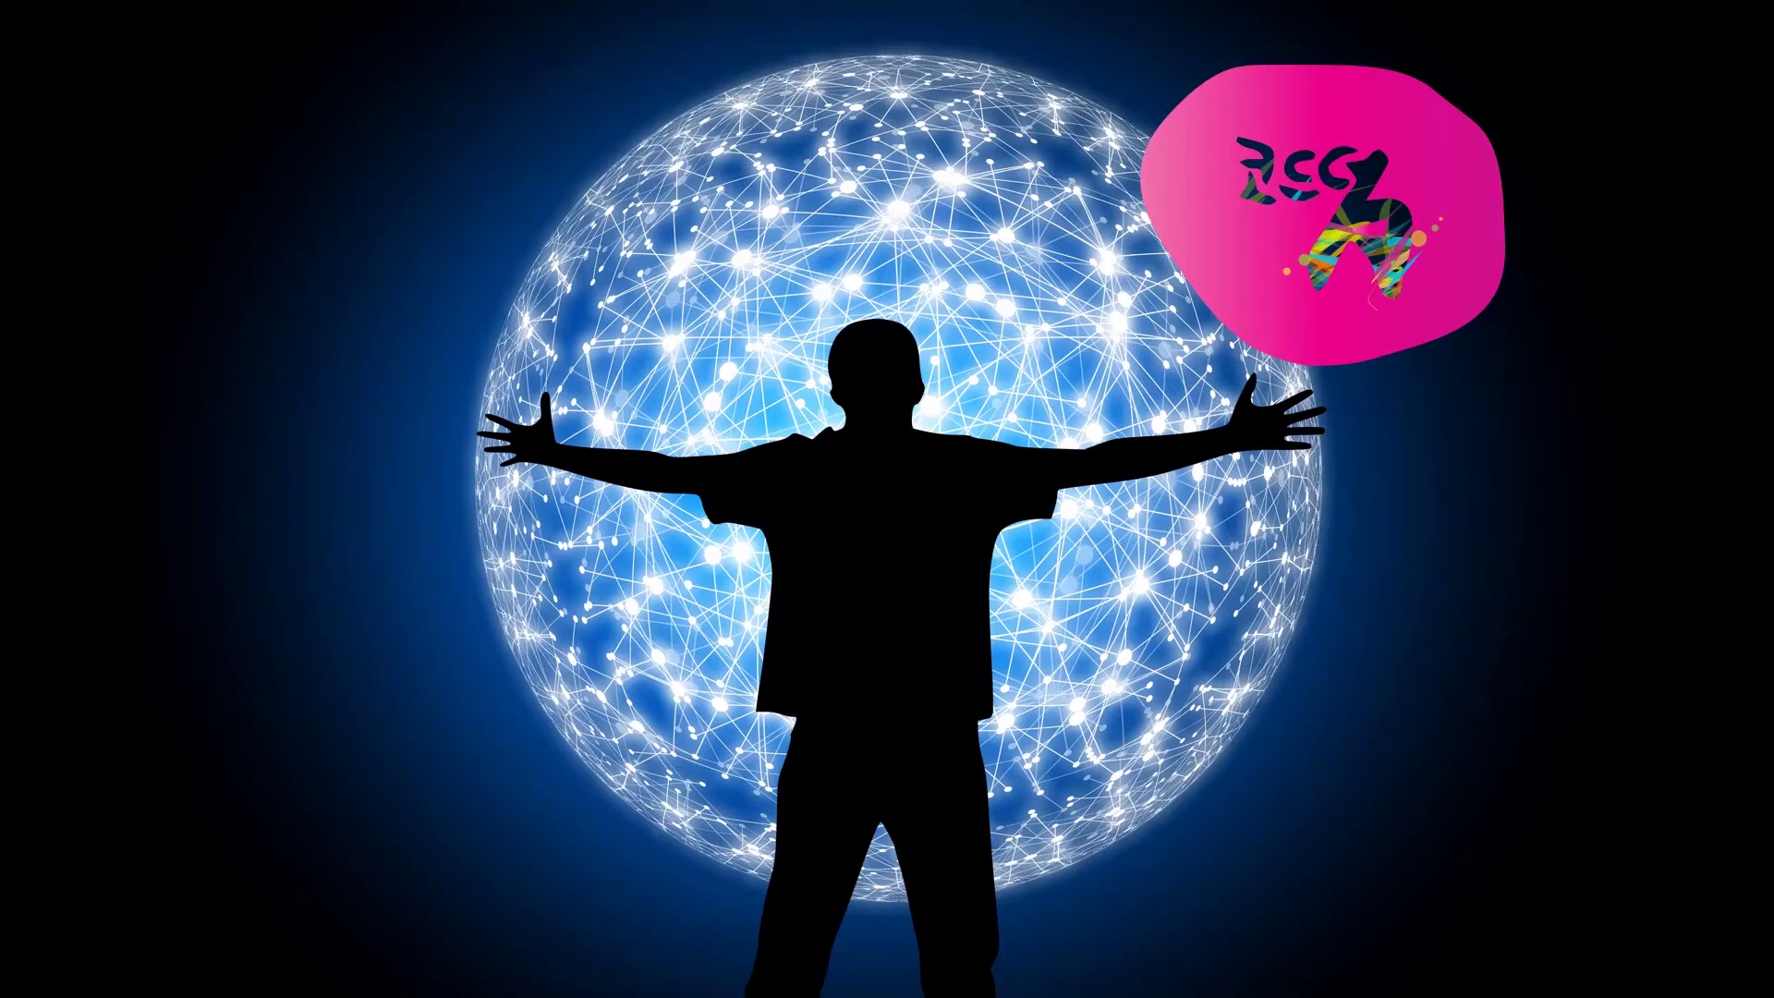